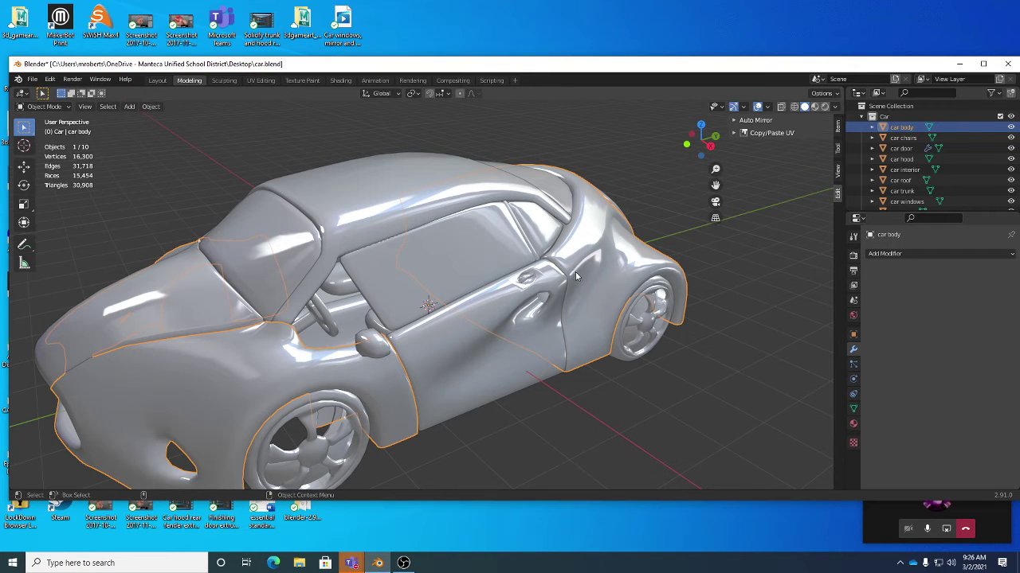
Save the car file
middle_click_drag(589, 271, 581, 301)
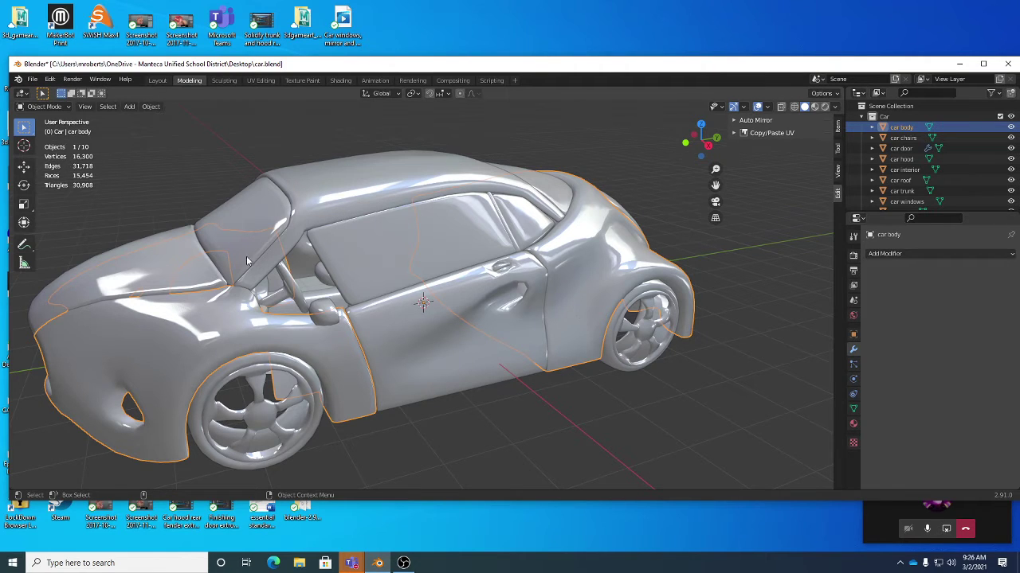
middle_click_drag(382, 254, 485, 274)
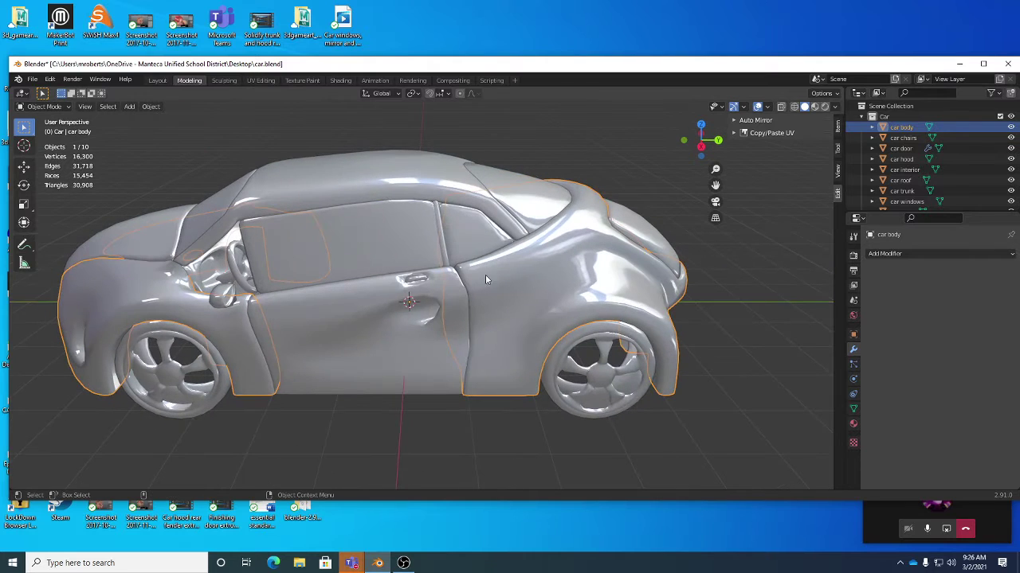
middle_click_drag(592, 210, 597, 231)
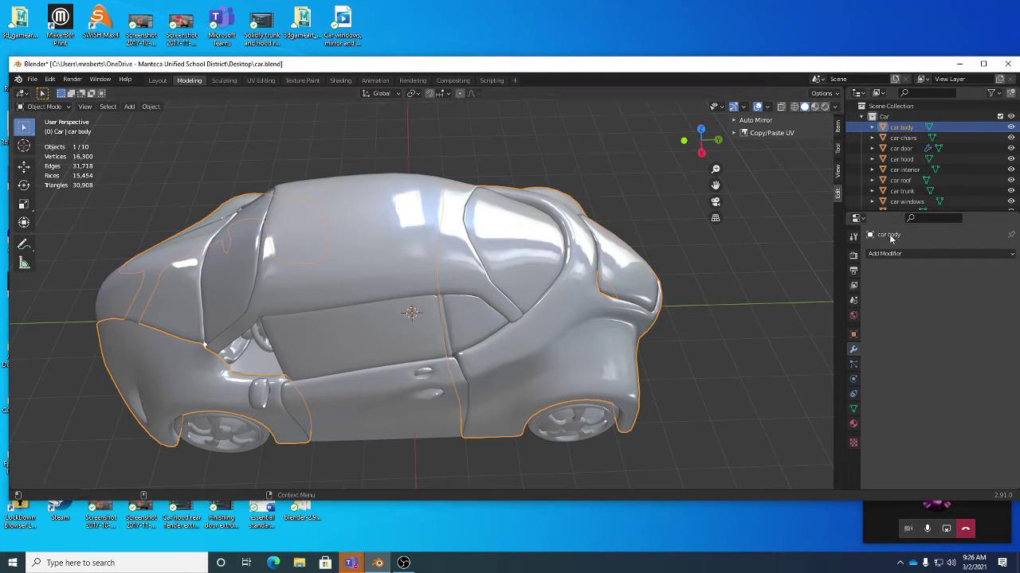
middle_click_drag(613, 263, 551, 255)
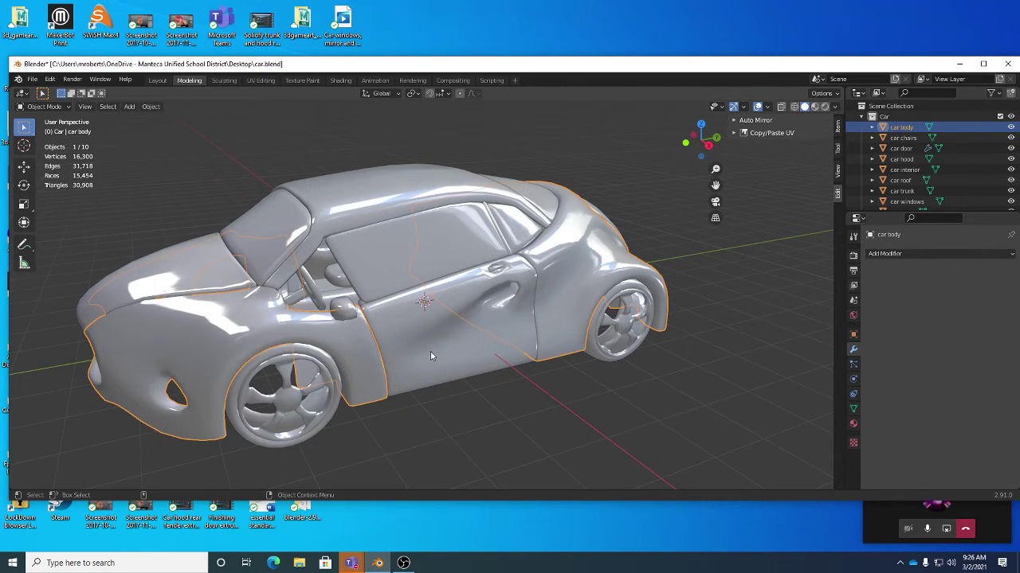
middle_click_drag(430, 356, 373, 242)
key("ctrl+s")
Try to thin out the car roof mesh by dissolving alternating edge loops that run across the roof
left_click(416, 253)
key("Tab")
left_click(370, 242, "alt")
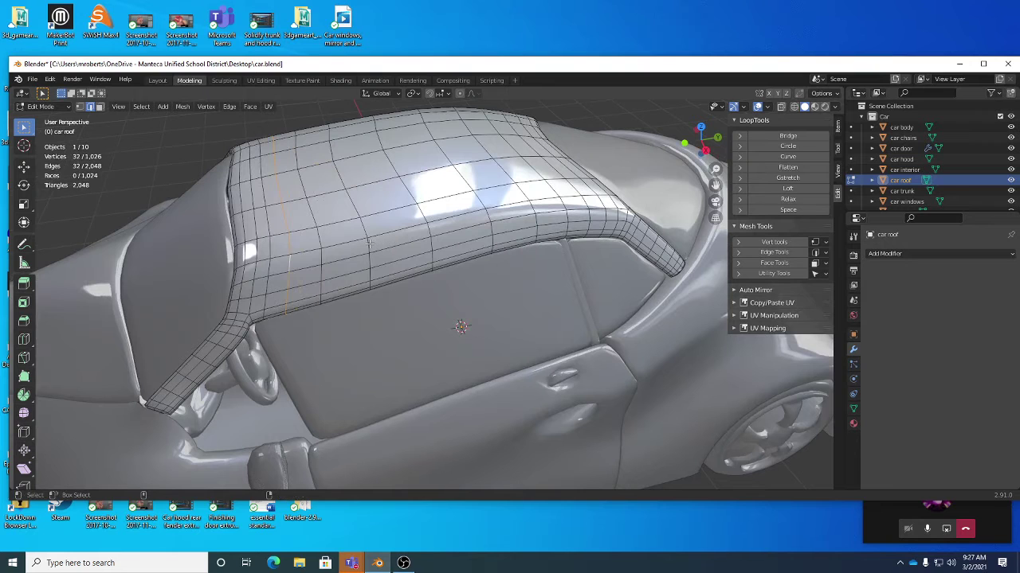
left_click(370, 242, "alt+shift")
left_click(489, 219, "alt+shift")
left_click(546, 210, "alt+shift")
middle_click_drag(546, 209, 403, 174)
left_click(507, 220, "alt+shift")
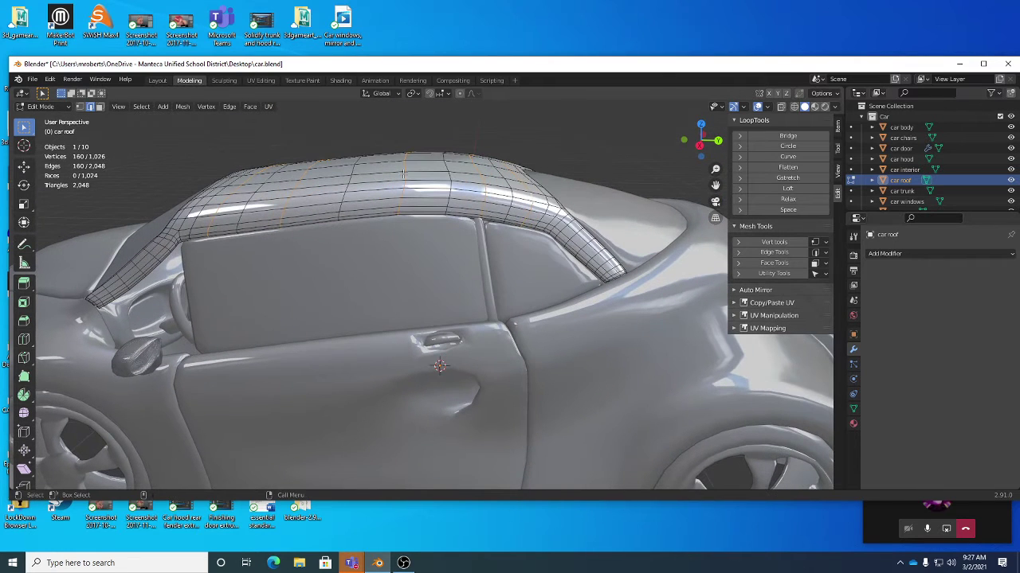
key("x")
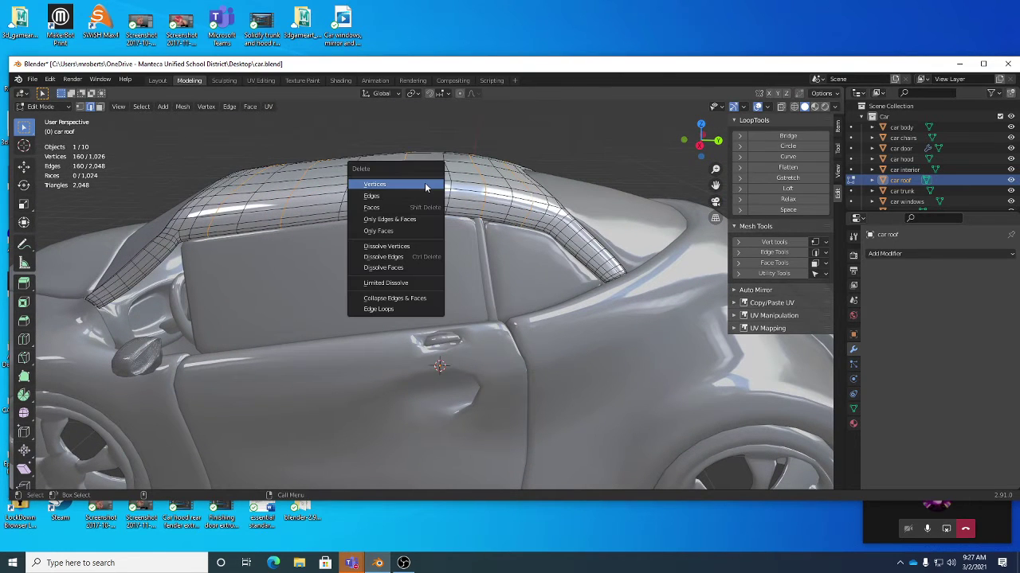
left_click(412, 256)
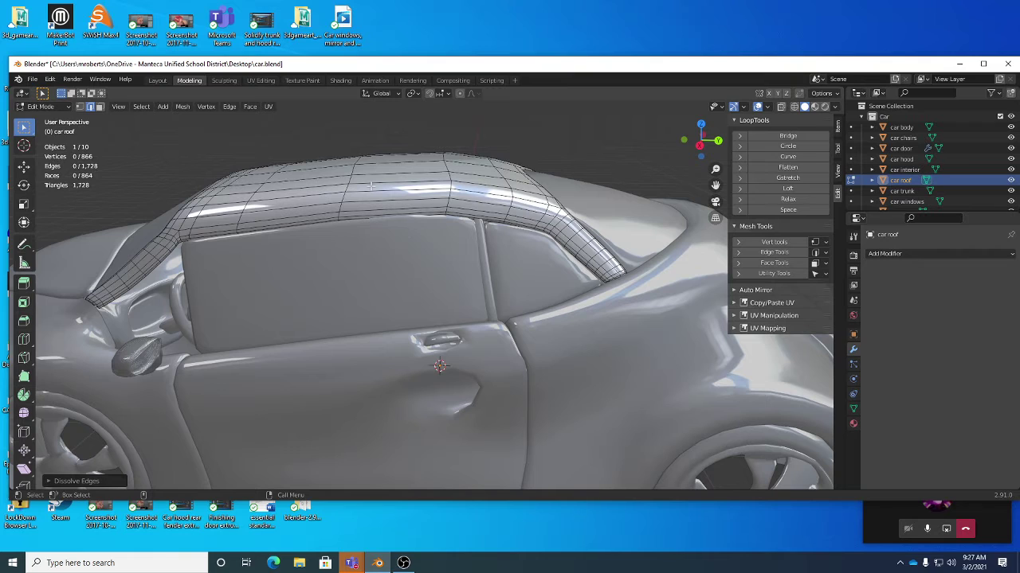
Try to dissolve alternating lengthwise edge loops on the car roof
middle_click_drag(484, 186, 548, 226)
left_click(548, 226, "alt")
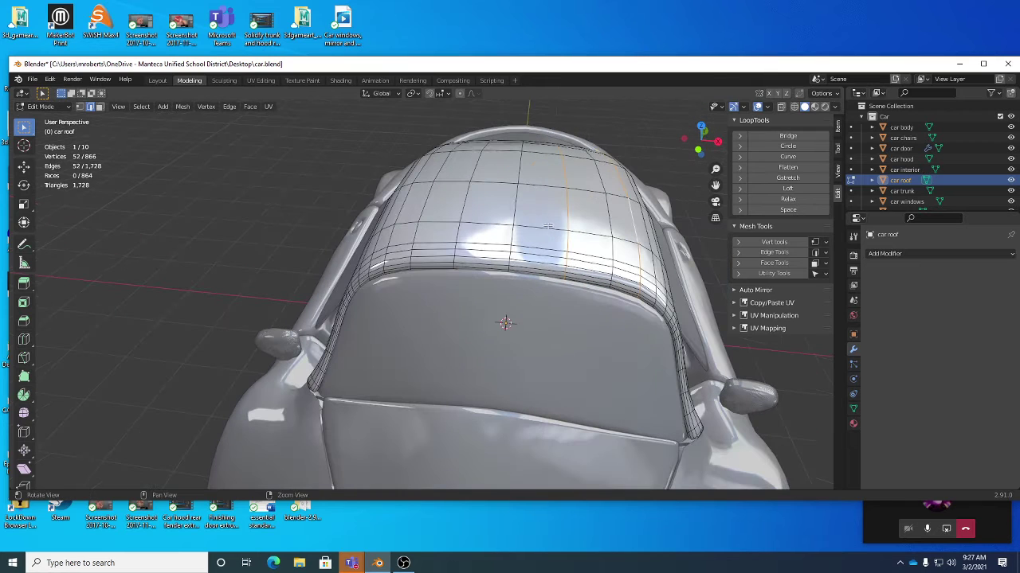
left_click(467, 198, "alt+shift")
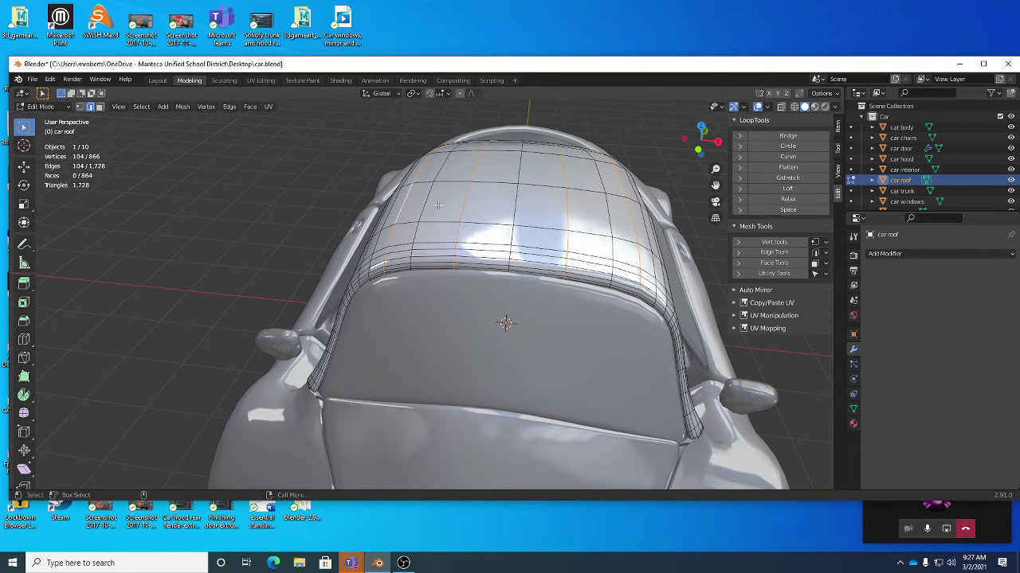
middle_click_drag(438, 205, 474, 182)
key("ctrl+x")
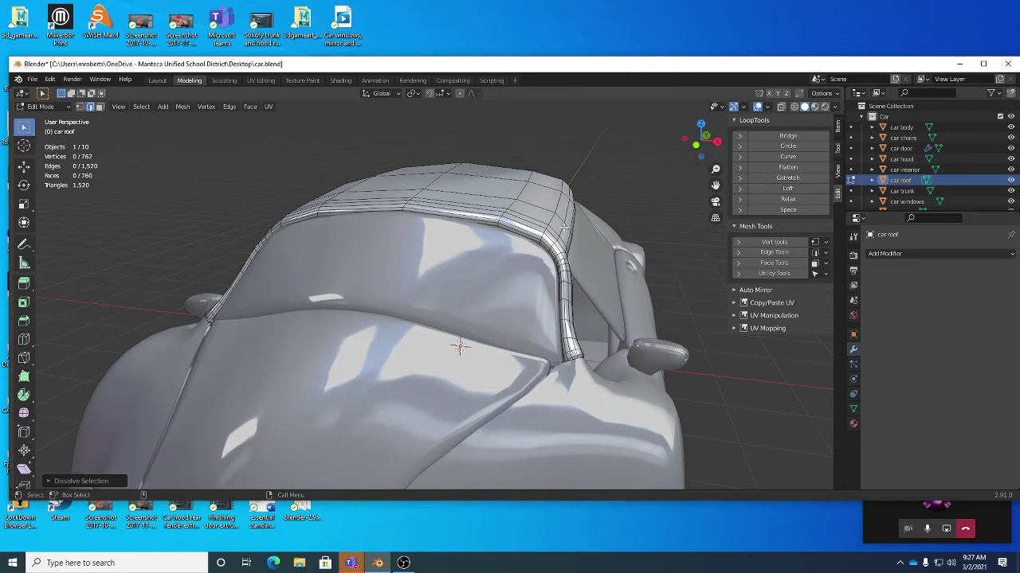
middle_click_drag(556, 197, 546, 188)
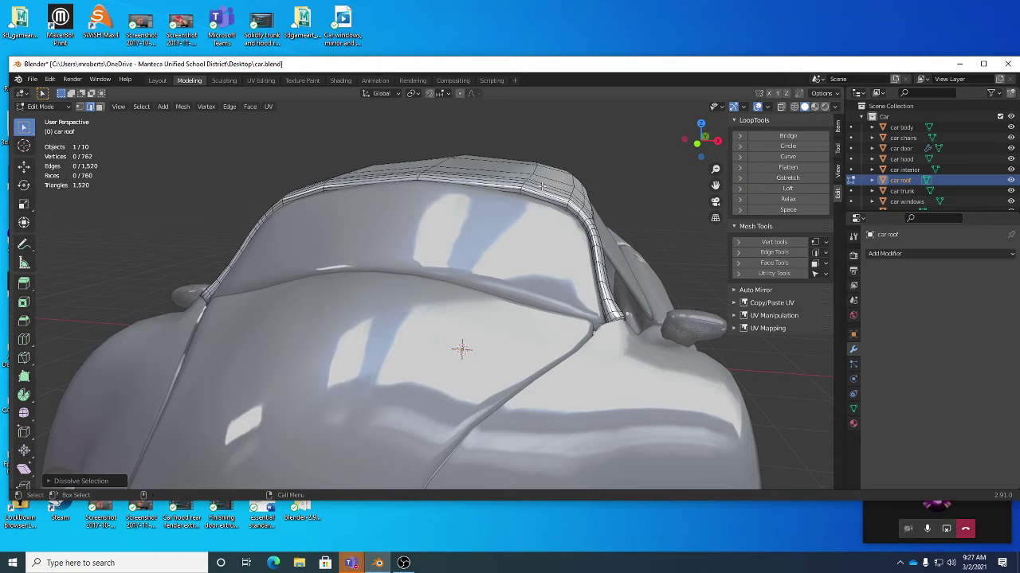
Undo the edge loop dissolves on the car roof and return to Object Mode
key("ctrl+z")
left_click(626, 180)
middle_click_drag(626, 180, 494, 201)
left_click(431, 216, "alt")
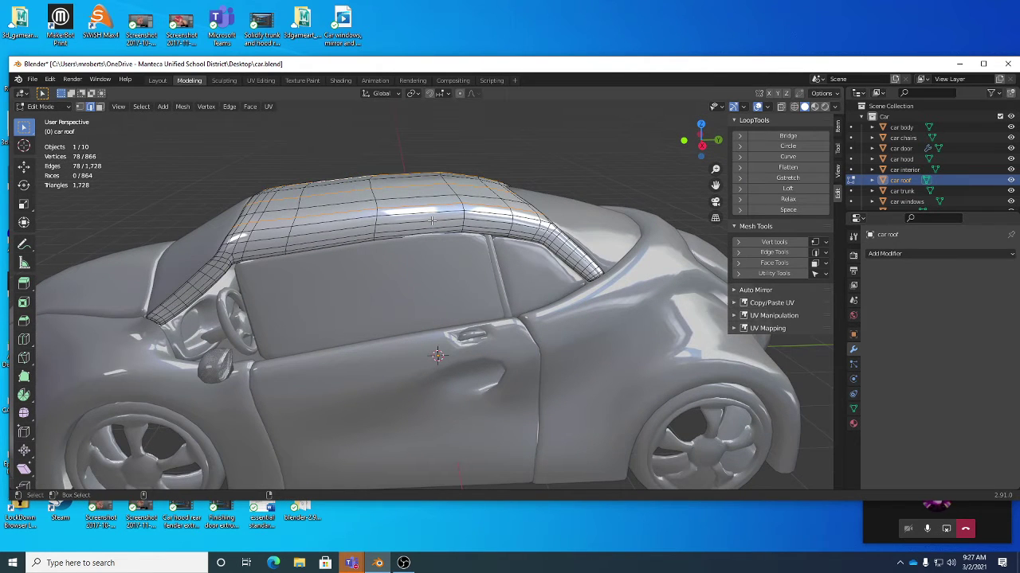
key("ctrl+r")
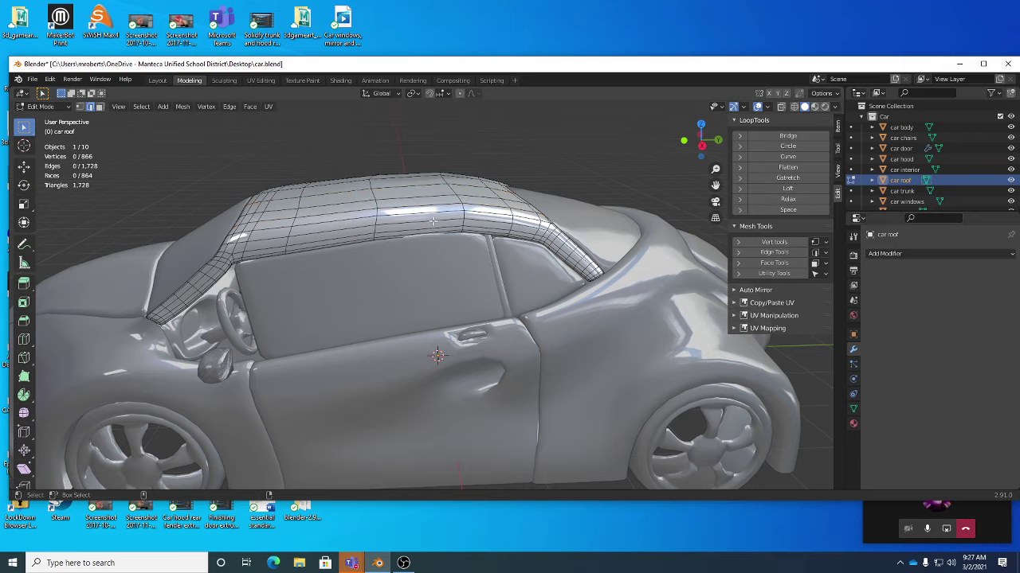
left_click(433, 221)
middle_click_drag(539, 166, 551, 153)
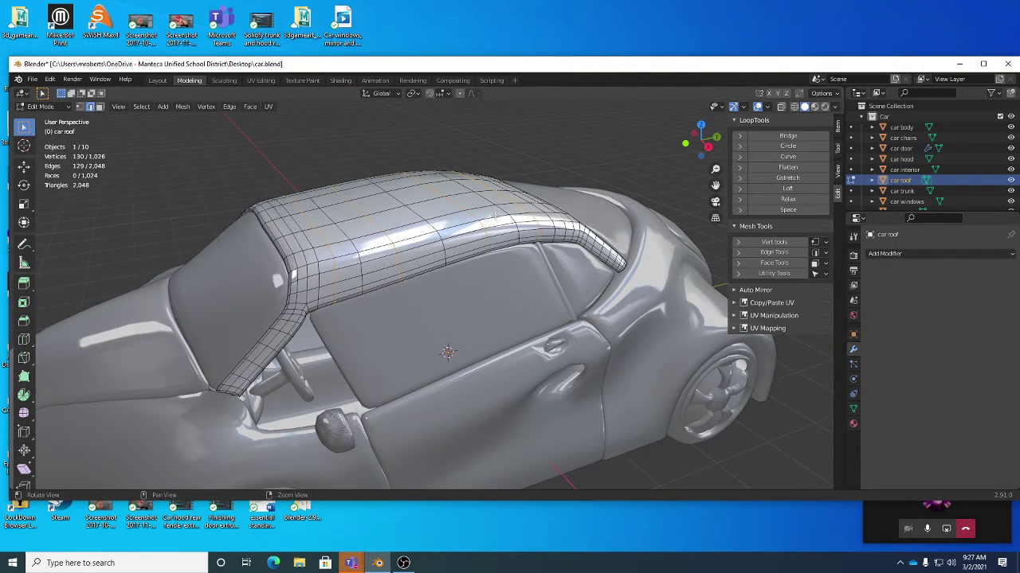
key("Tab")
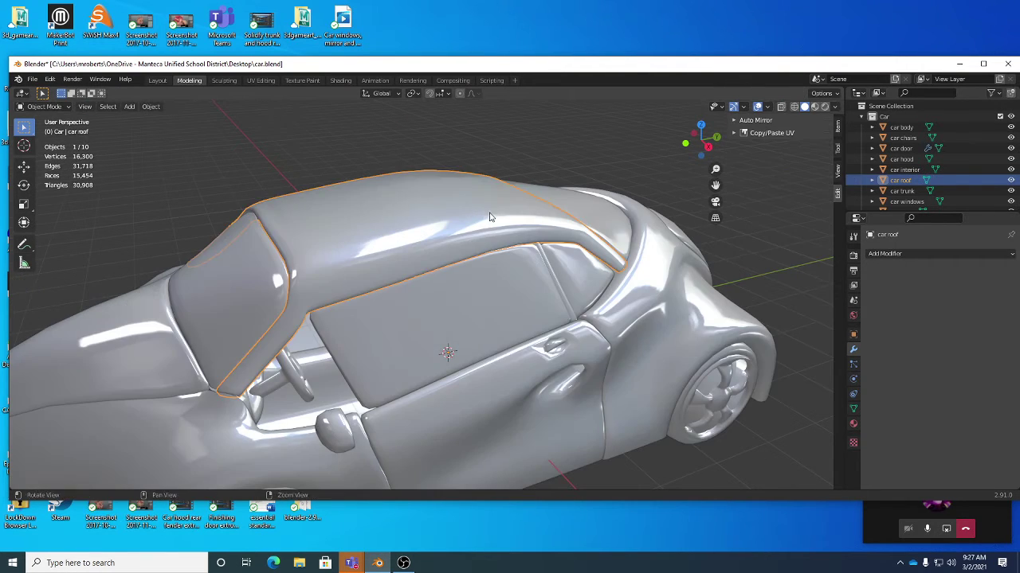
Examine the whole car model from several angles along with its triangle count in the scene statistics
middle_click_drag(470, 215, 468, 160)
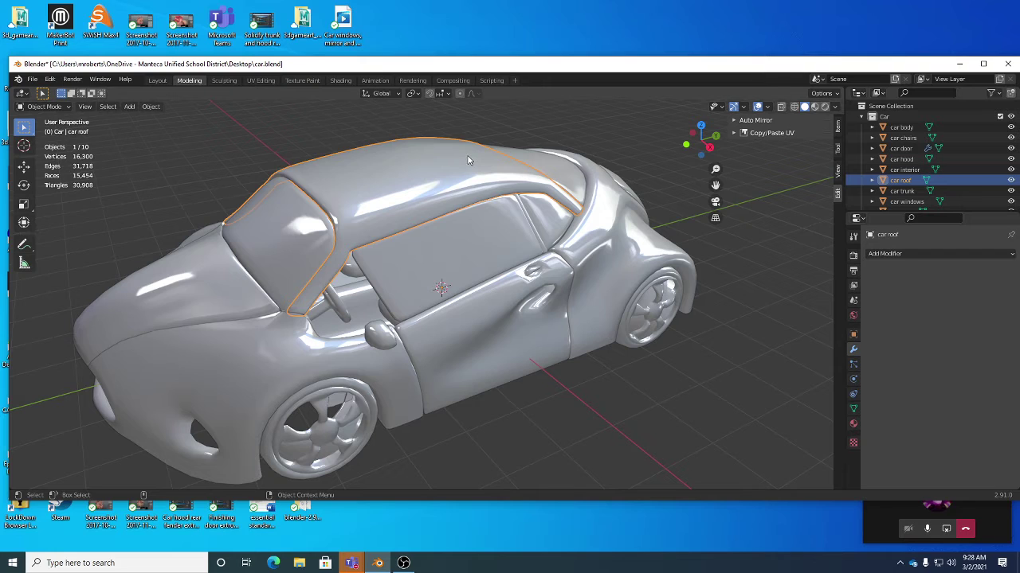
middle_click_drag(457, 237, 444, 254)
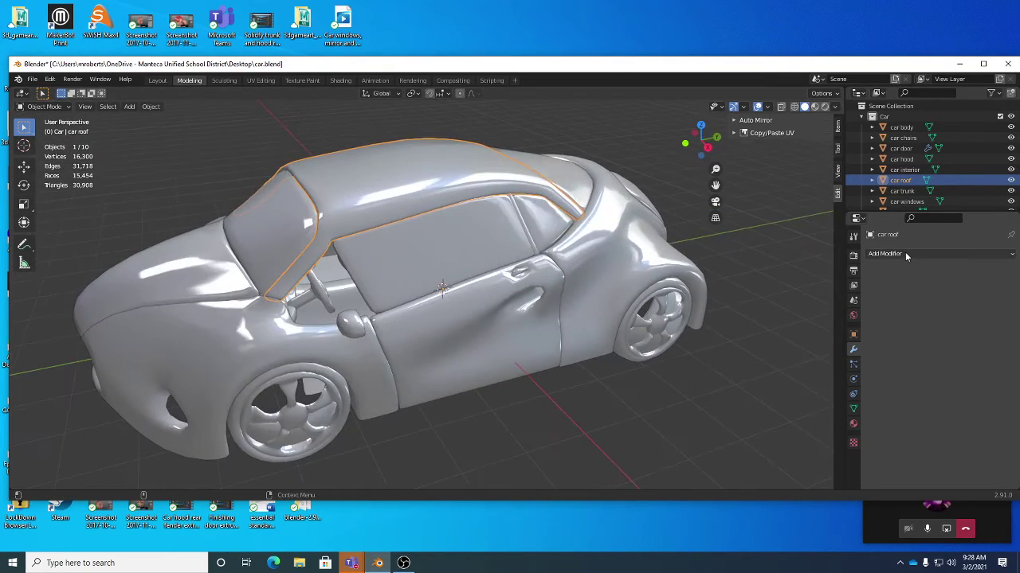
middle_click_drag(402, 234, 496, 261)
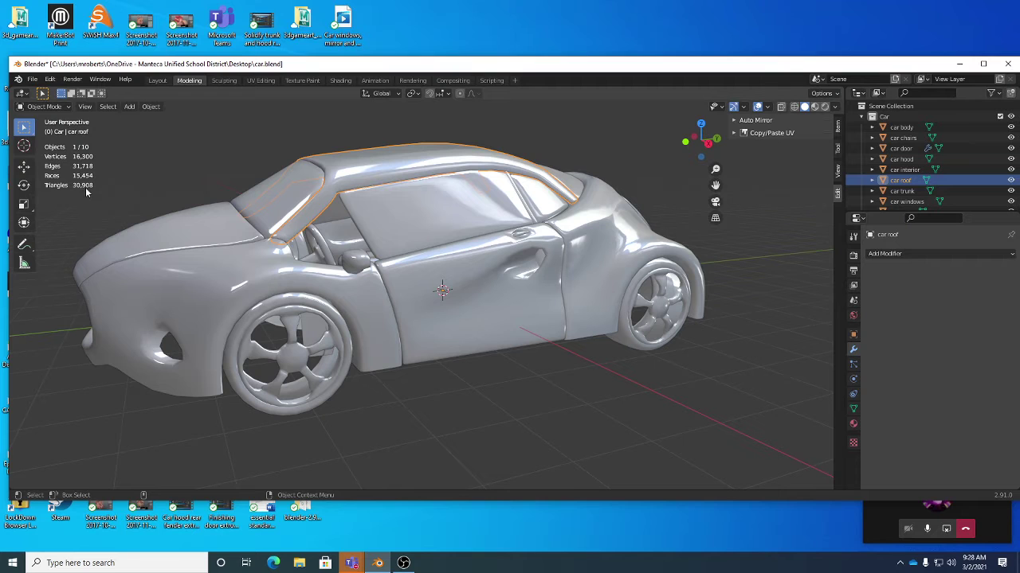
middle_click_drag(265, 246, 498, 249)
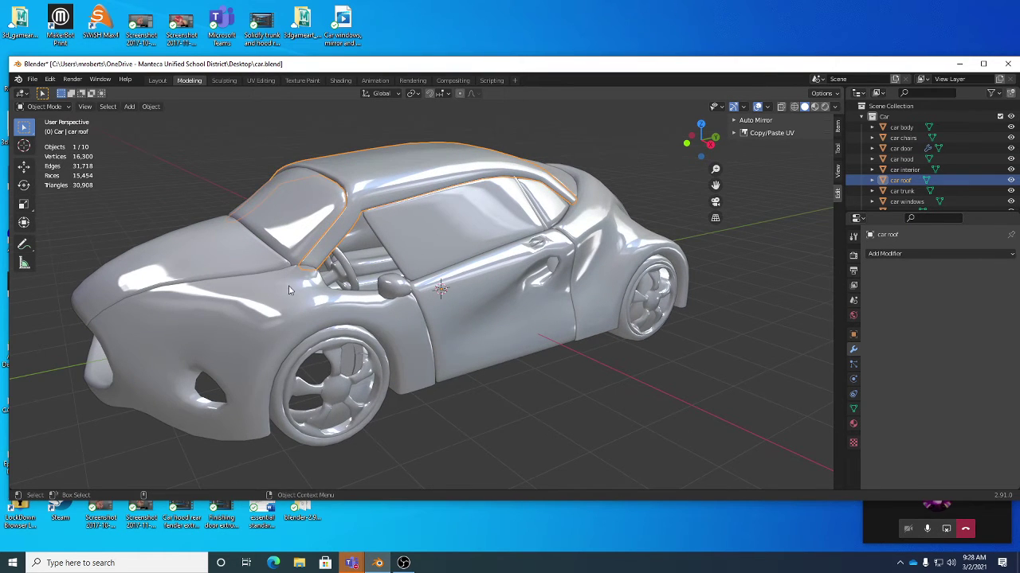
middle_click_drag(291, 291, 385, 319)
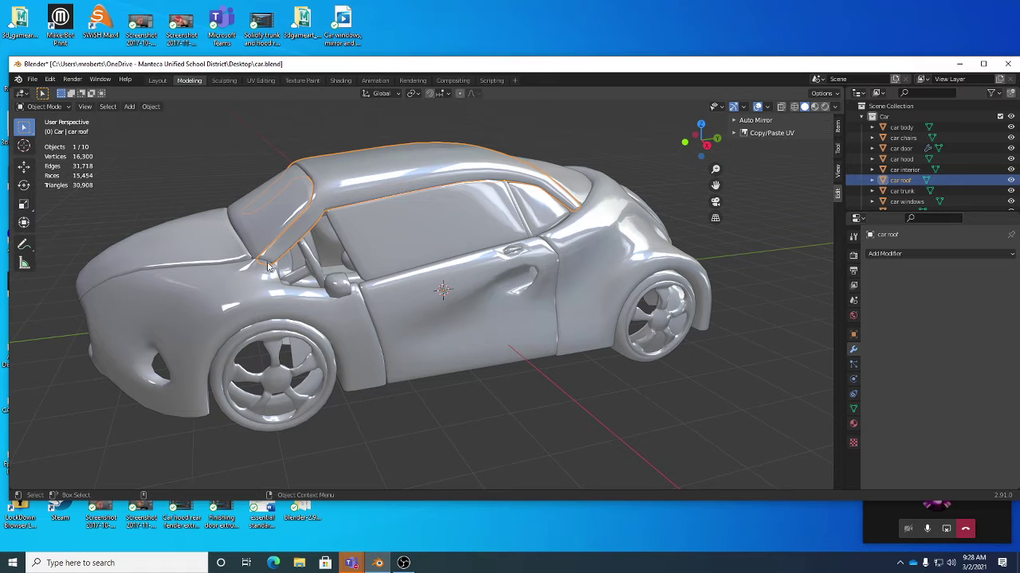
middle_click_drag(541, 307, 584, 291)
middle_click_drag(286, 270, 522, 338)
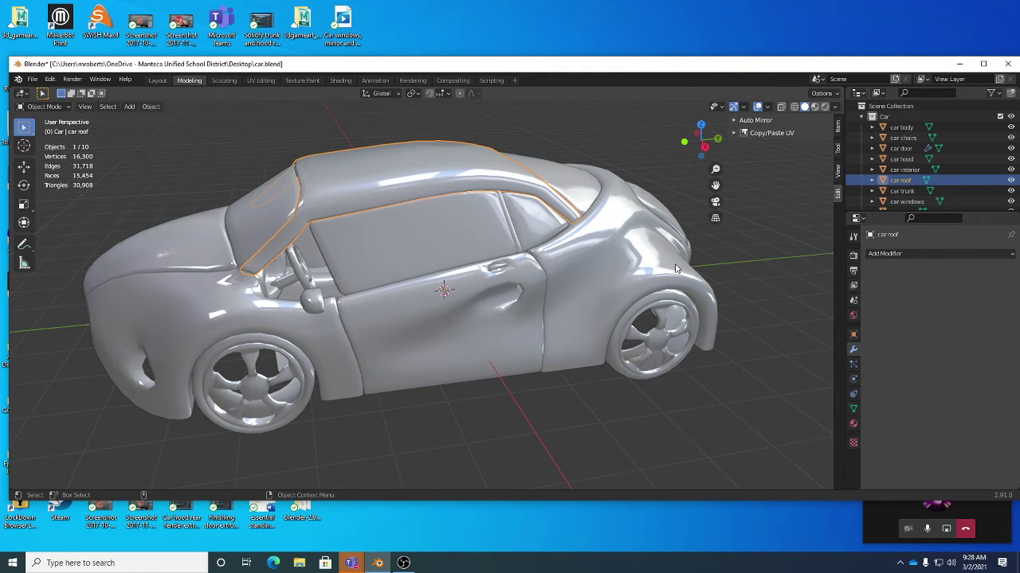
middle_click_drag(676, 269, 561, 297)
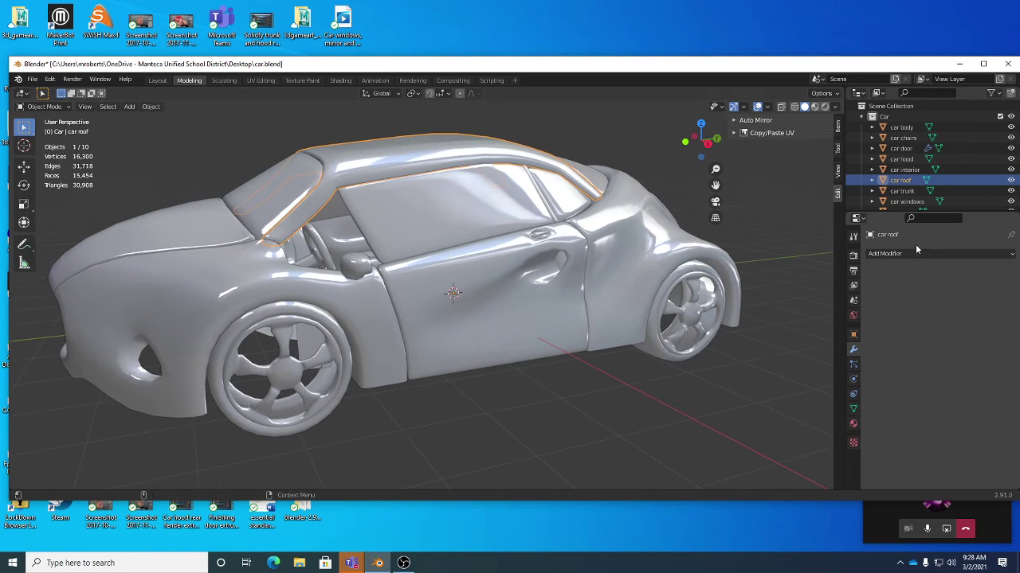
Save the car file with its original roof mesh
key("ctrl+s")
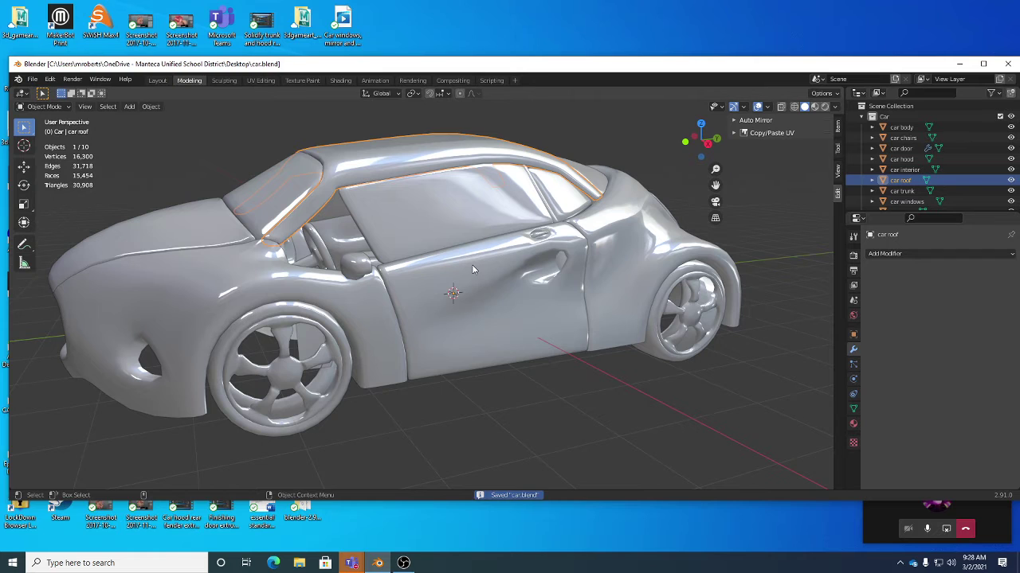
mouse_move(506, 301)
middle_mouse_down()
mouse_move(512, 291)
mouse_move(505, 309)
middle_mouse_up()
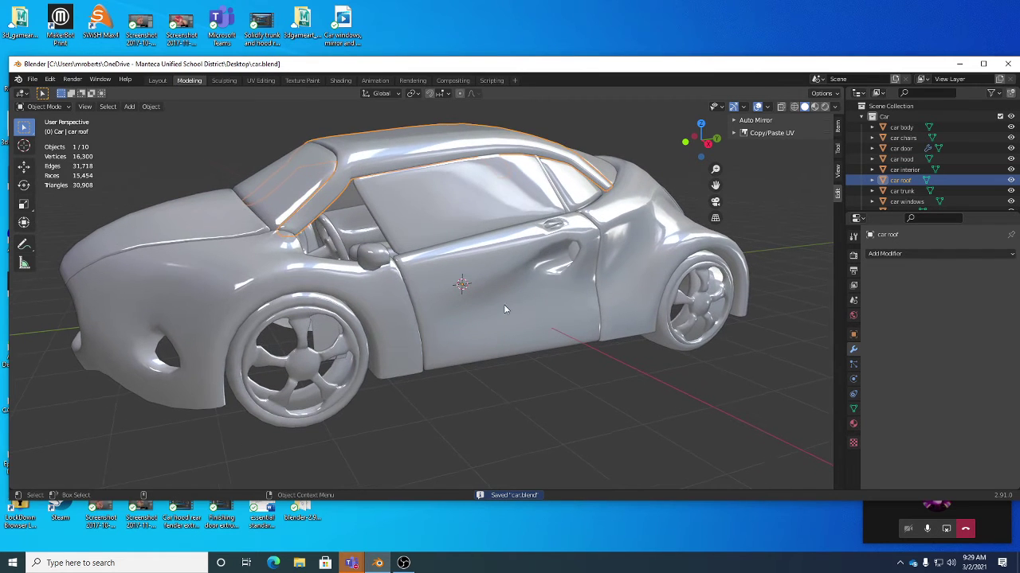
Select the wheels and hide every other car object so only the wheels are shown
left_click(304, 318)
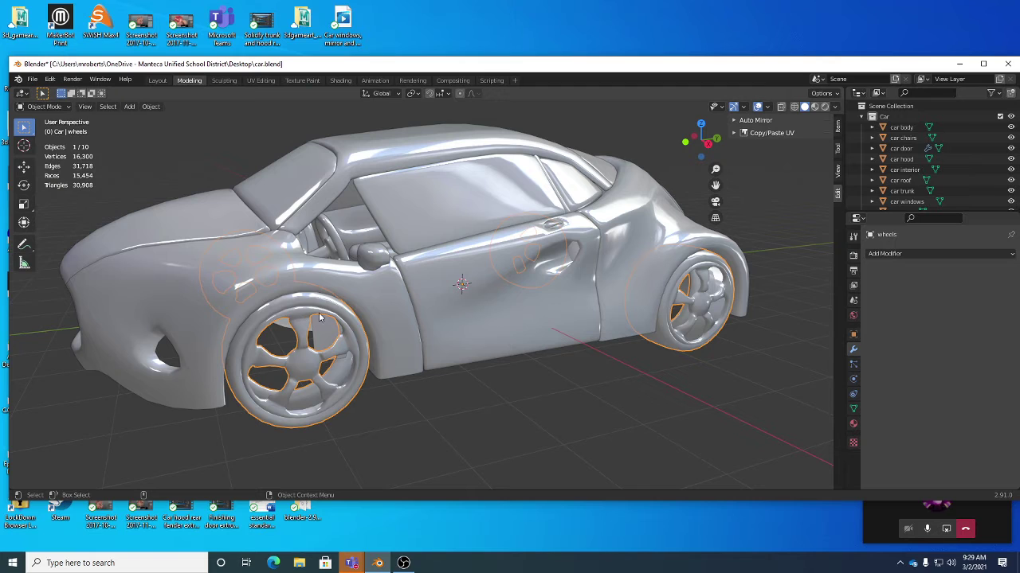
left_click(1010, 127)
left_click_drag(1011, 138, 1010, 202)
scroll(1011, 201, "down", 2)
left_click(1011, 179)
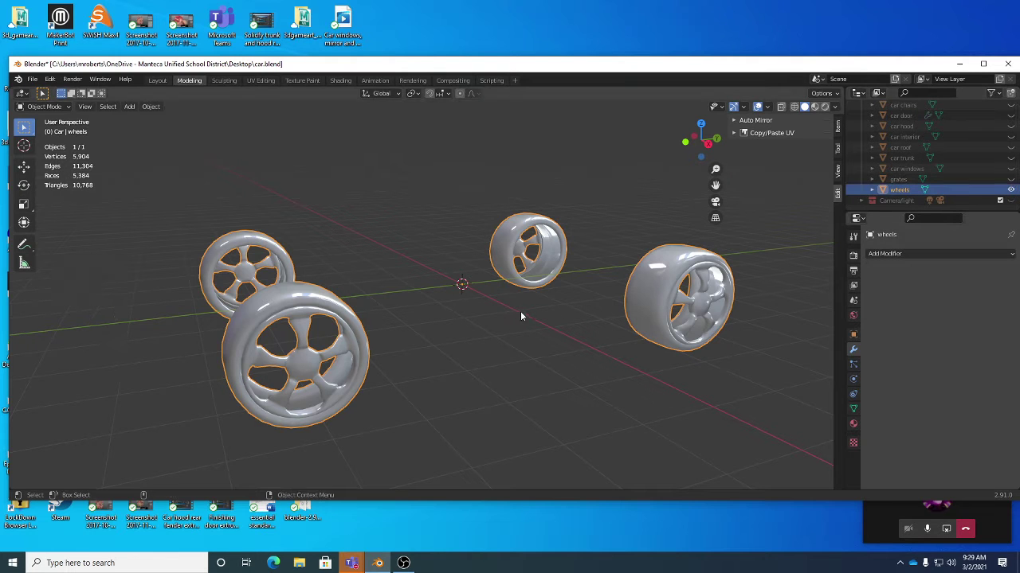
mouse_move(521, 317)
middle_mouse_down()
mouse_move(554, 317)
mouse_move(509, 304)
middle_mouse_up()
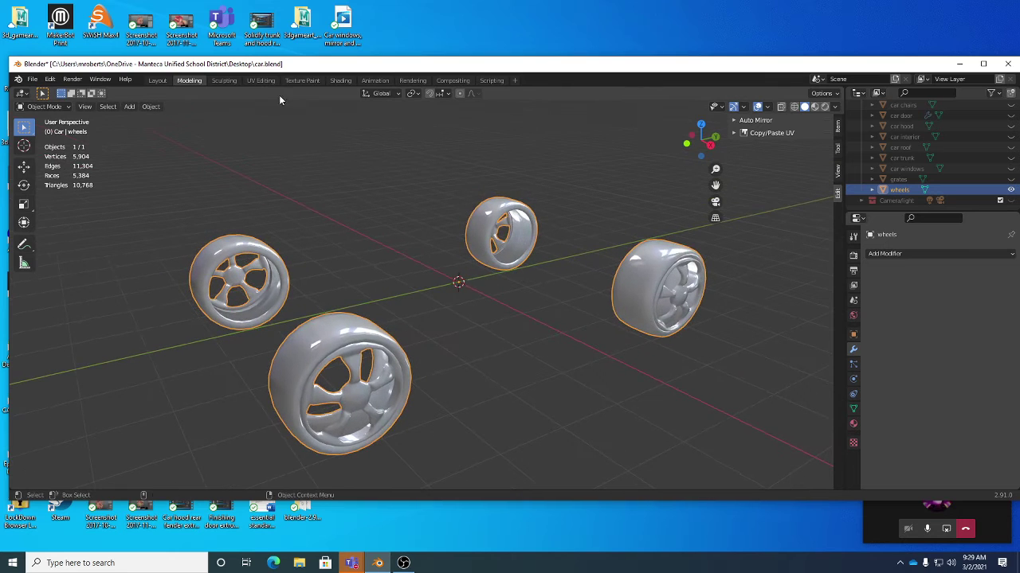
Switch to the UV Editing workspace with the wheels in view
left_click(262, 80)
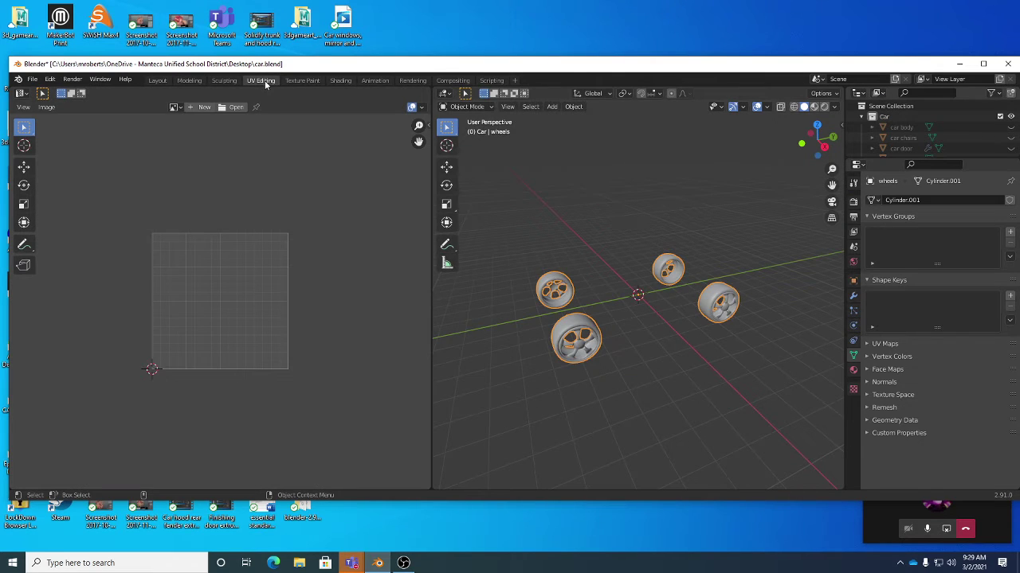
scroll(309, 285, "up", 2)
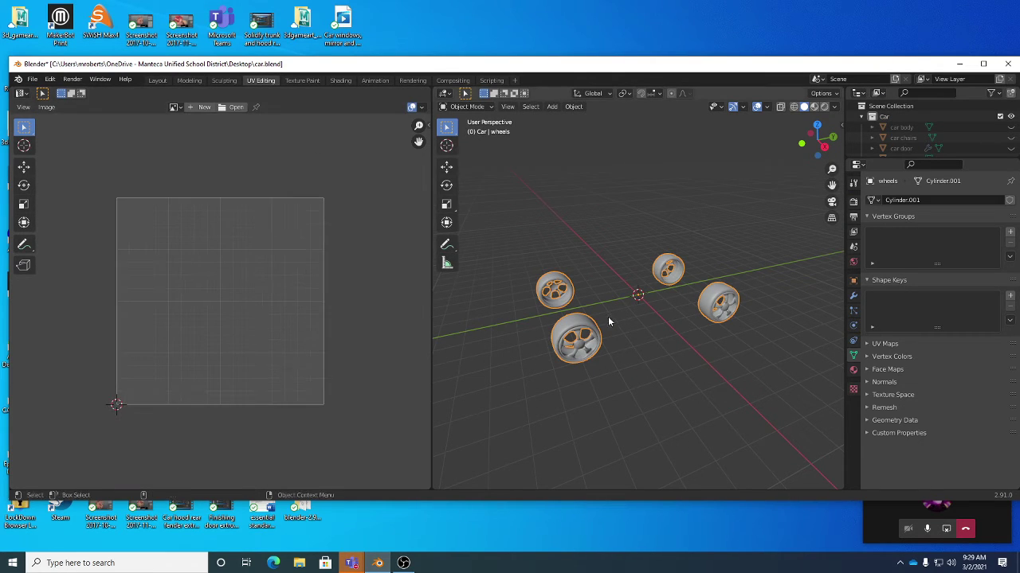
middle_click_drag(608, 316, 639, 333)
Rename the wheels object's UV map to "wheels"
left_click(886, 344)
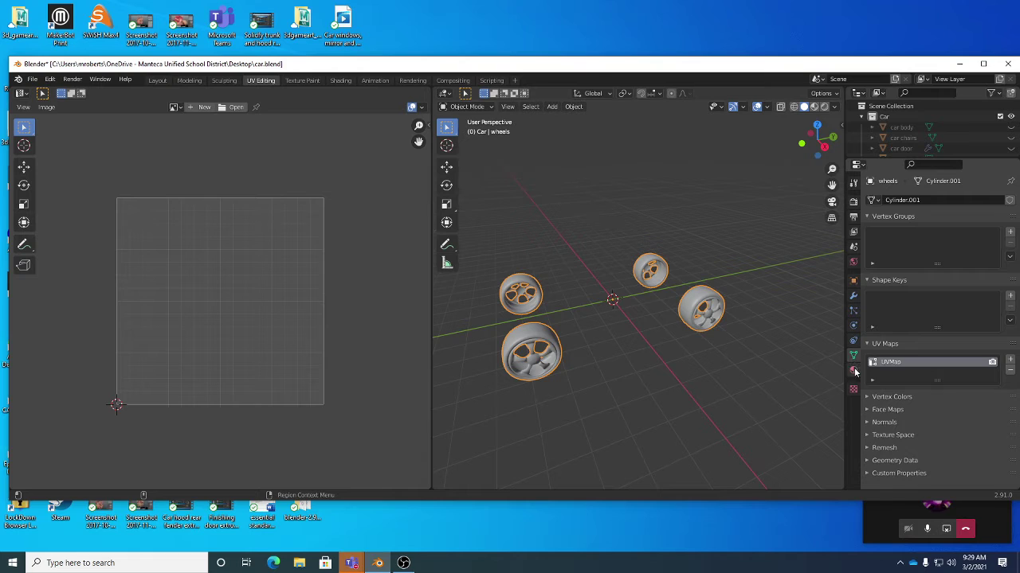
left_click(854, 371)
left_click(855, 357)
left_click(884, 344)
left_click(886, 344)
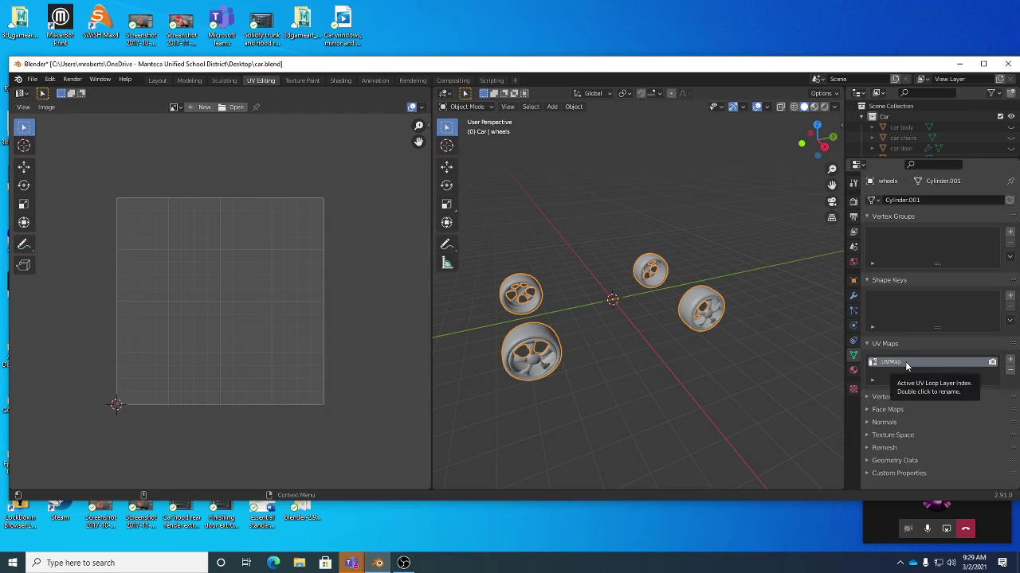
double_click(905, 362)
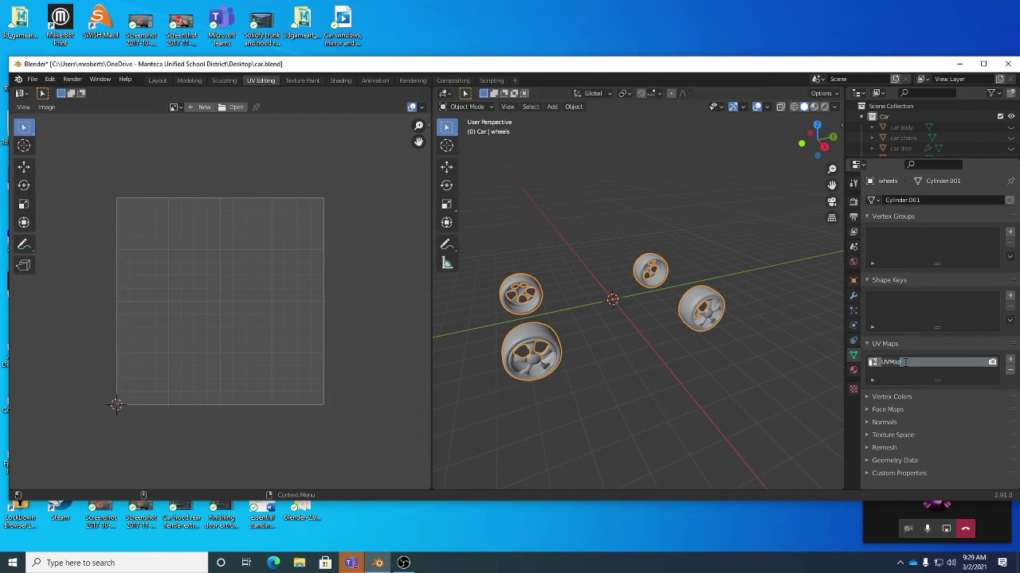
type("wheels")
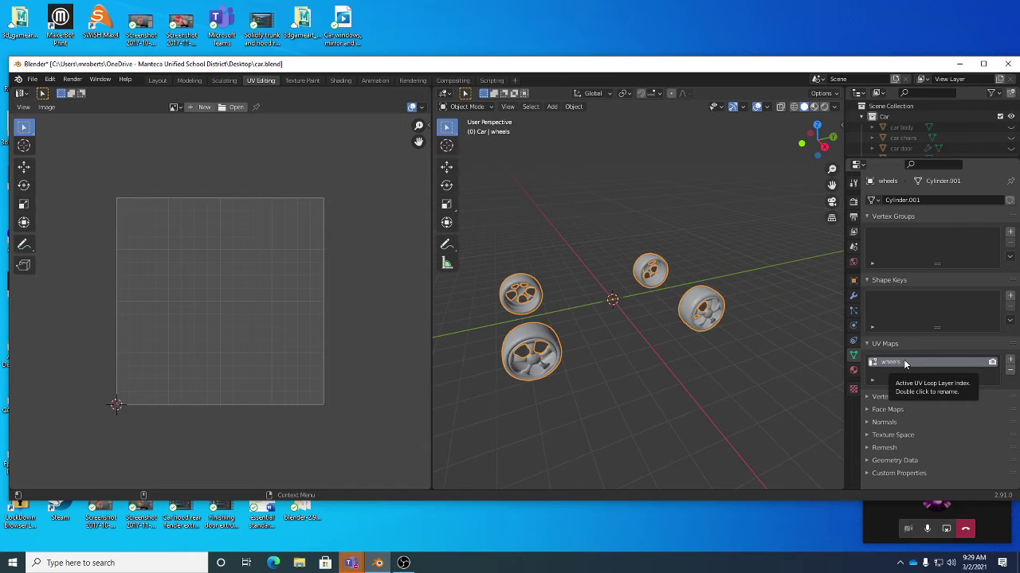
middle_click_drag(733, 316, 728, 309)
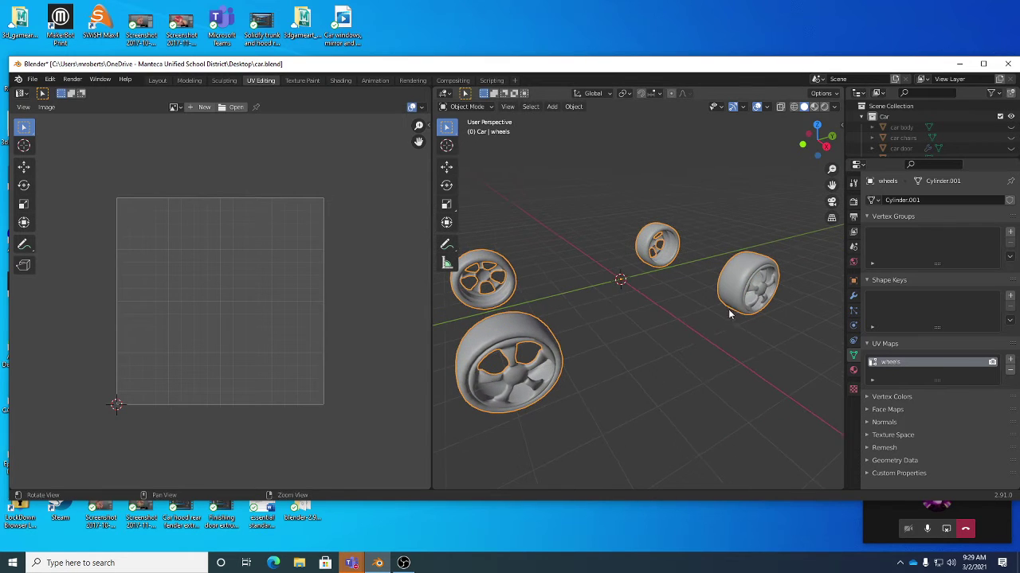
Enter Edit Mode on the wheels and set up face selection with X-ray display
middle_click_drag(648, 342, 686, 342)
key("Tab")
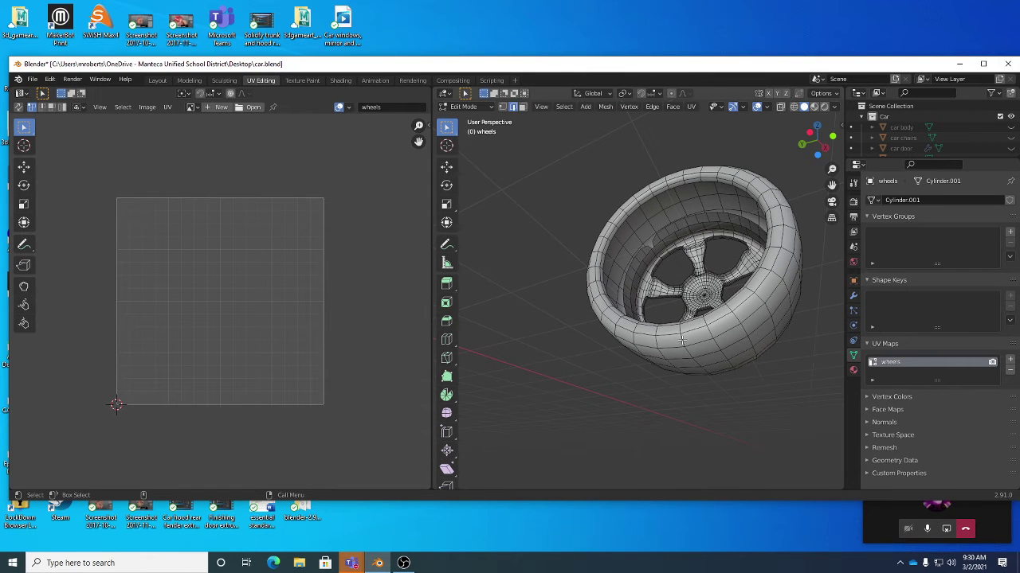
scroll(681, 341, "down", 5)
middle_click_drag(682, 341, 660, 364)
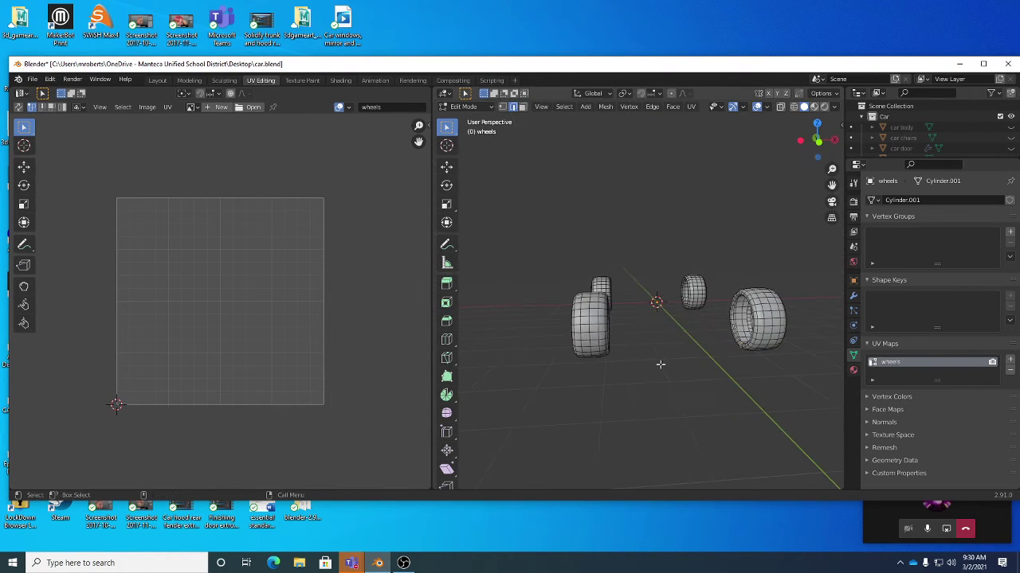
middle_click_drag(650, 309, 642, 310)
key("alt+z")
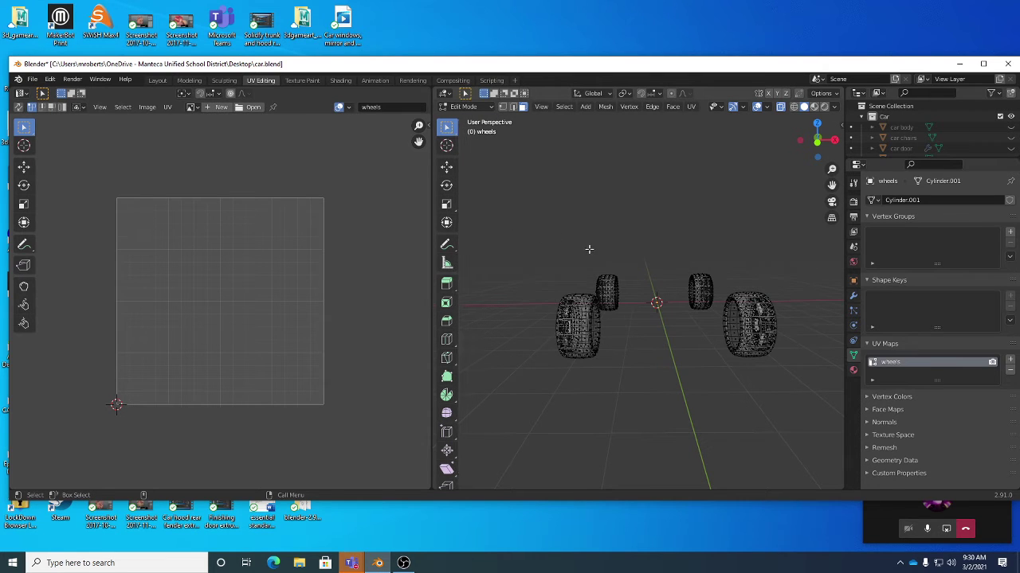
Box-select both wheels on one side of the car and delete their faces
left_click_drag(514, 224, 646, 432)
middle_click_drag(646, 432, 637, 359)
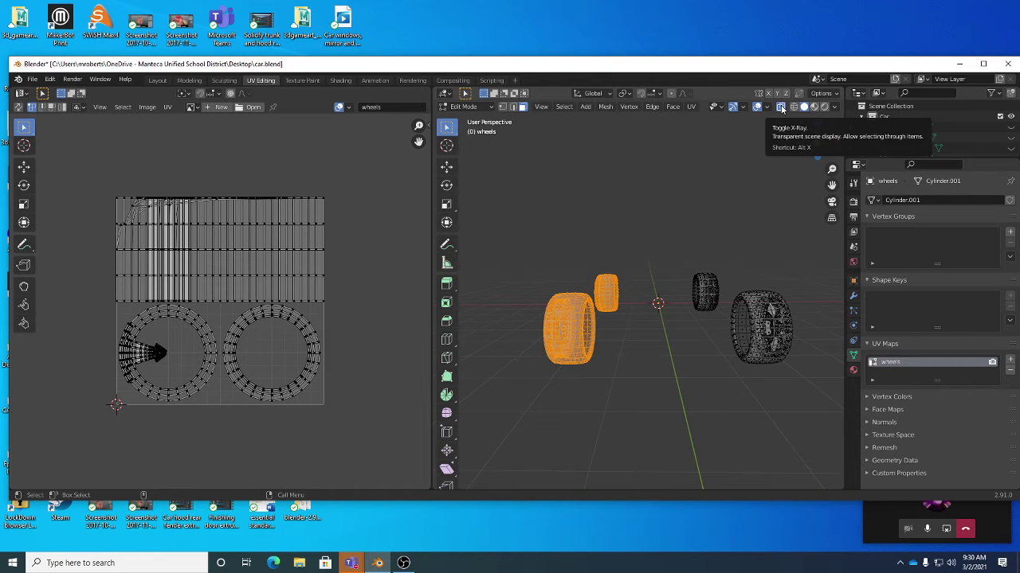
middle_click_drag(625, 248, 631, 245)
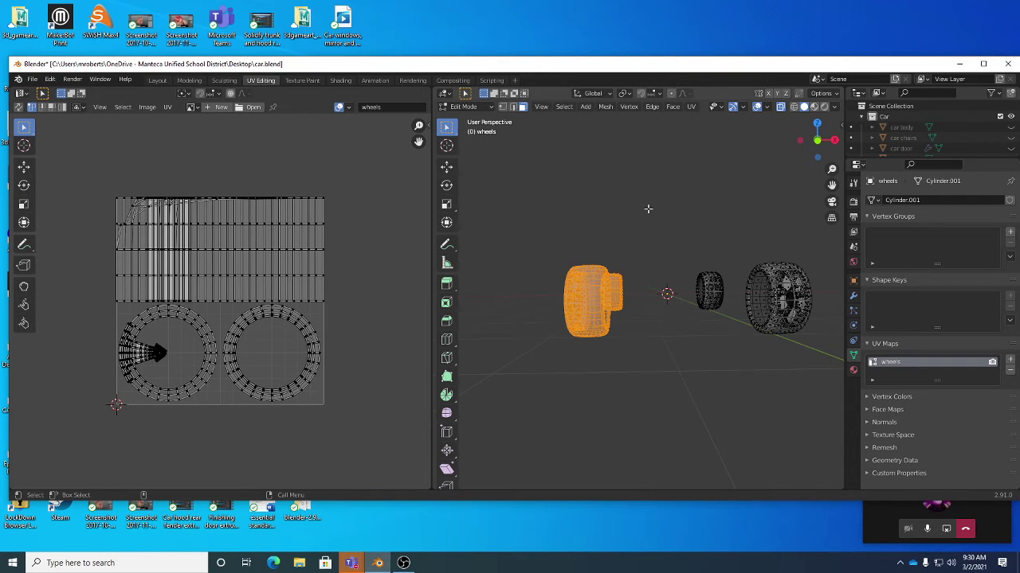
key("x")
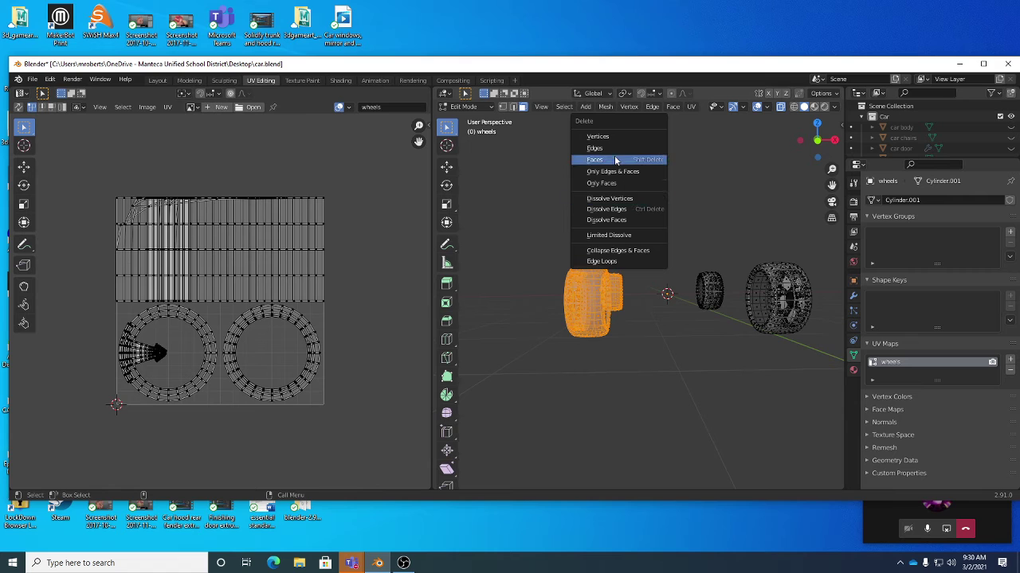
left_click(615, 161)
middle_click_drag(616, 165, 658, 274)
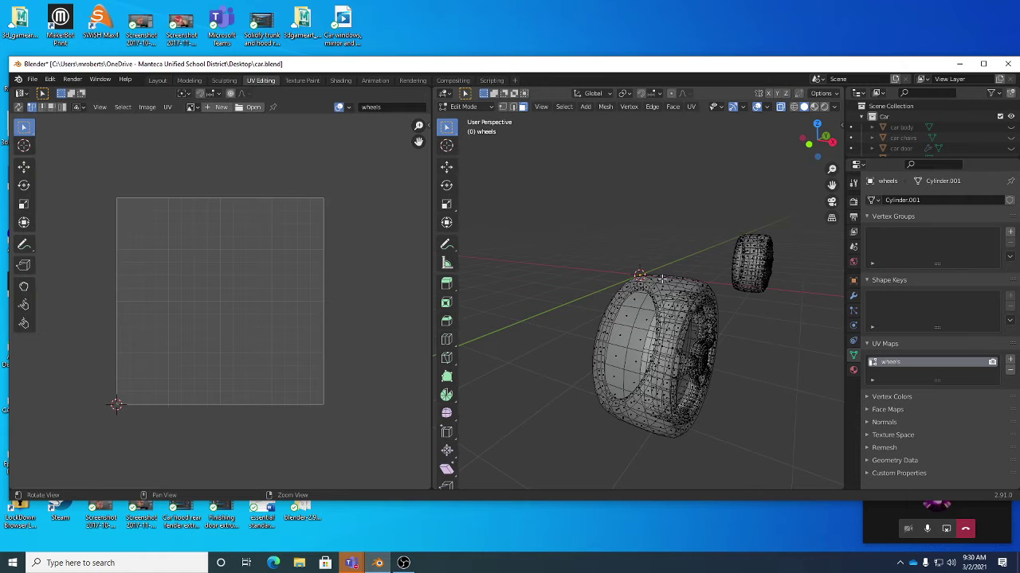
Turn off X-ray and mark a seam across the inner barrel of one remaining wheel
key("alt+z")
mouse_move(661, 279)
middle_mouse_down()
mouse_move(687, 310)
mouse_move(682, 321)
mouse_move(758, 305)
mouse_move(742, 292)
mouse_move(678, 298)
mouse_move(694, 296)
mouse_move(699, 273)
middle_mouse_up()
scroll(706, 303, "up", 4)
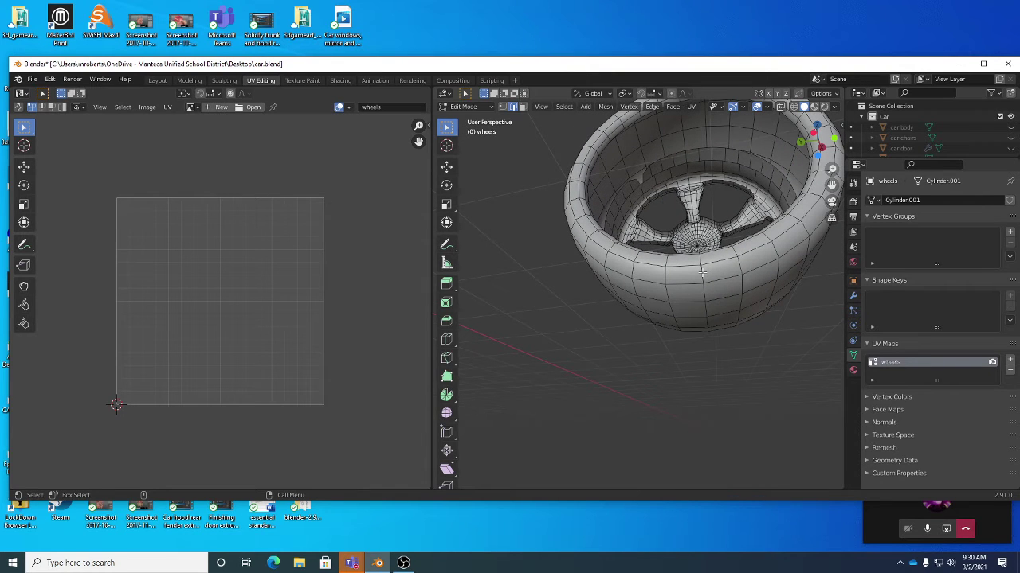
middle_click_drag(701, 273, 707, 320)
scroll(697, 336, "down", 4)
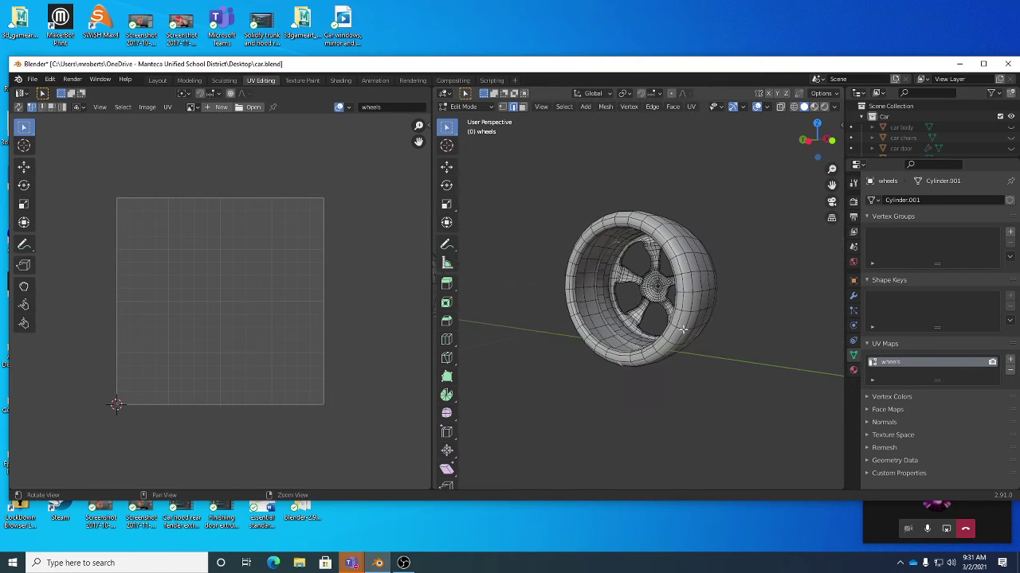
scroll(711, 316, "up", 2)
key("ctrl+e")
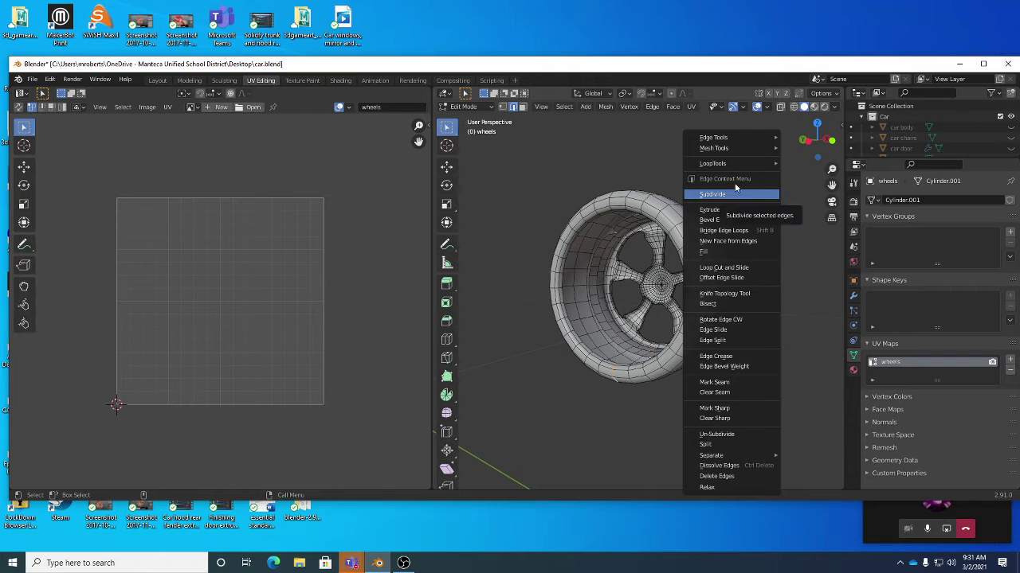
left_click(724, 383)
middle_click_drag(721, 384, 736, 402)
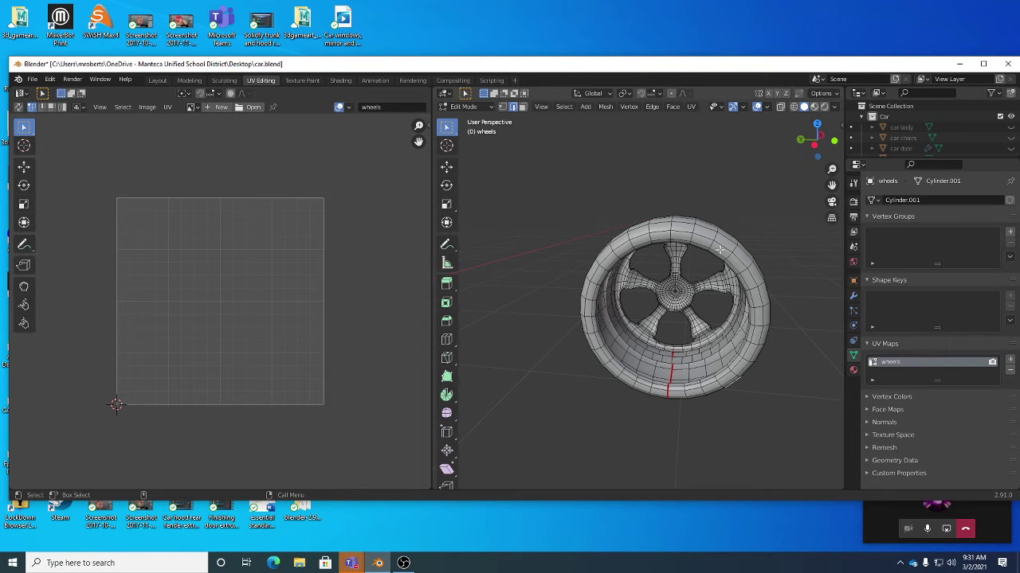
scroll(309, 280, "down", 1)
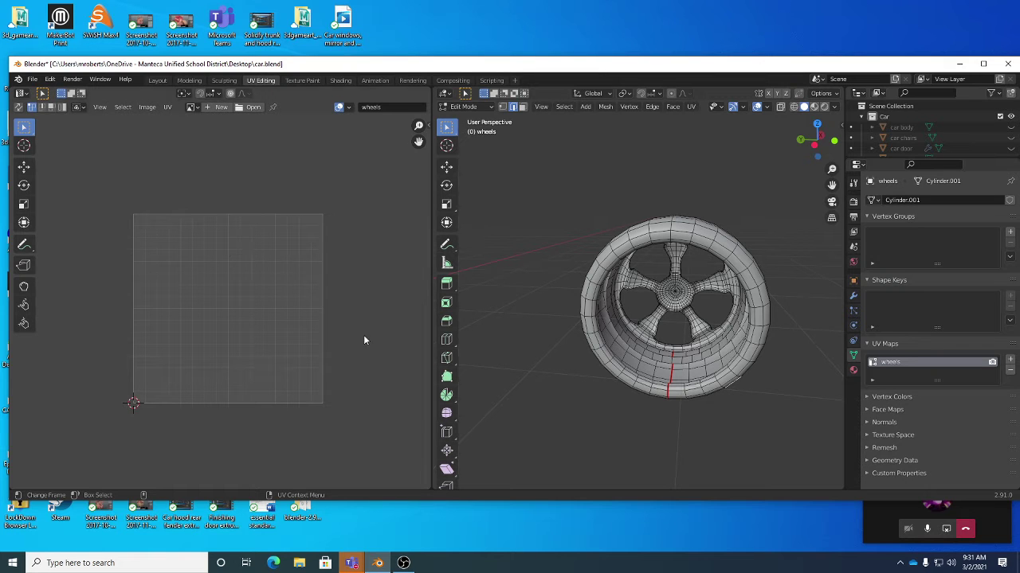
Select all faces of the seamed wheel through X-ray and unwrap them with the standard Unwrap
middle_click_drag(637, 303, 718, 299)
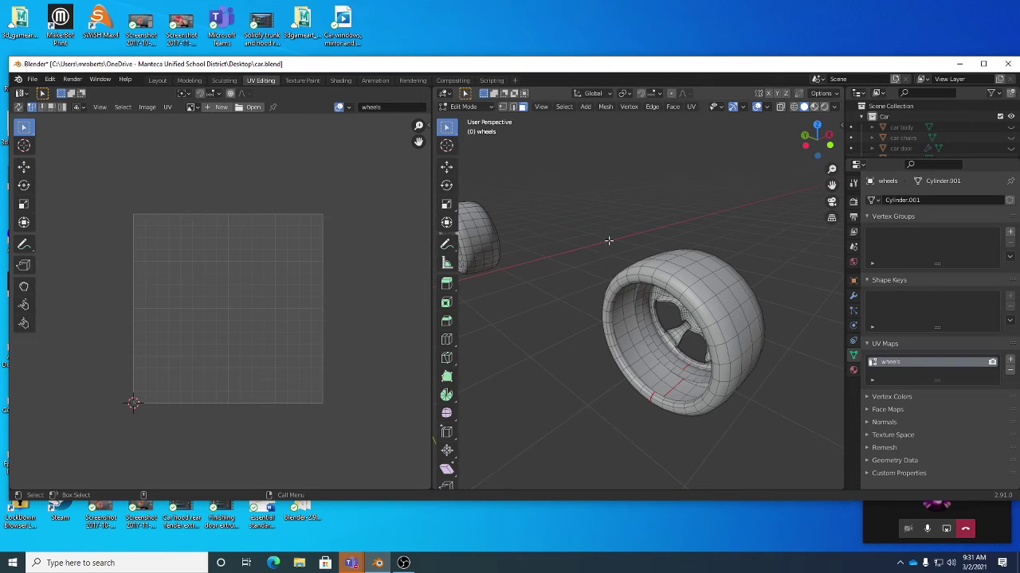
key("alt+z")
left_click_drag(547, 185, 793, 459)
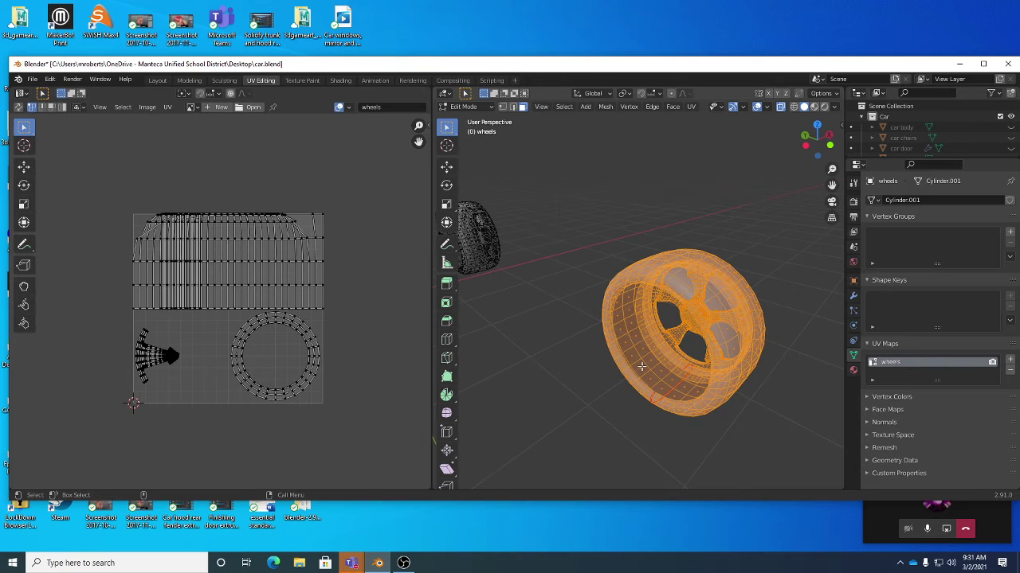
key("alt+z")
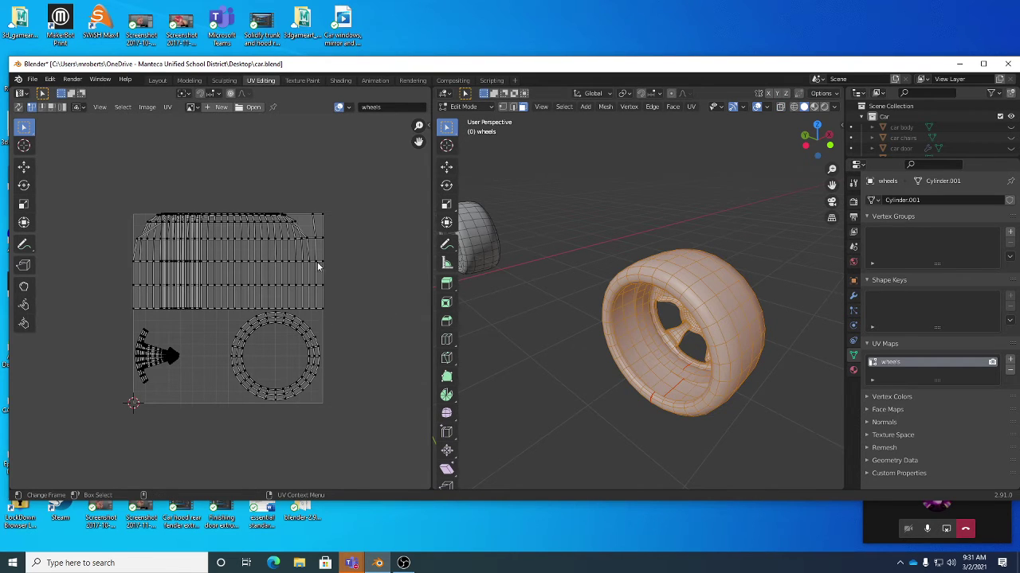
left_click(166, 109)
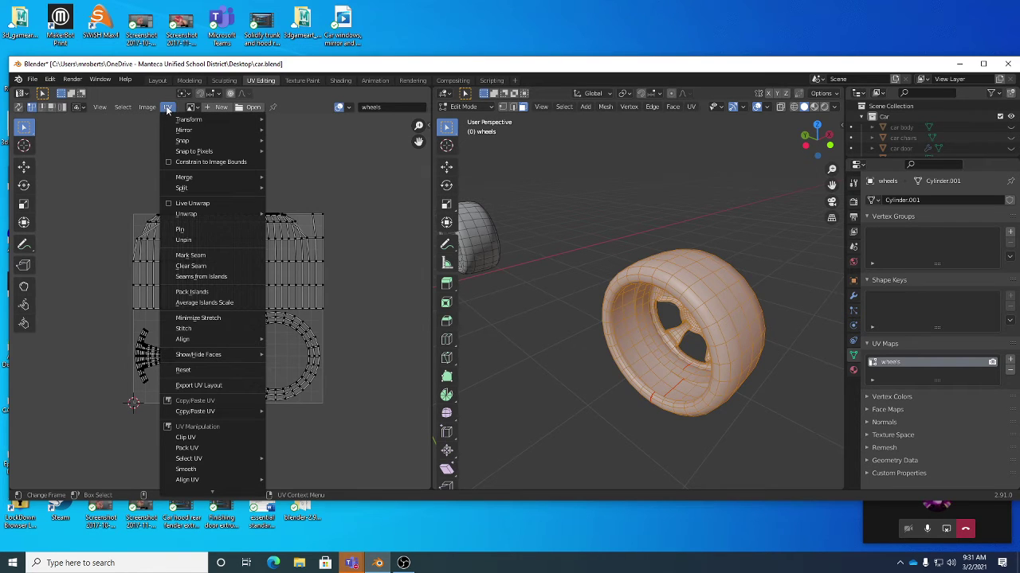
mouse_move(207, 216)
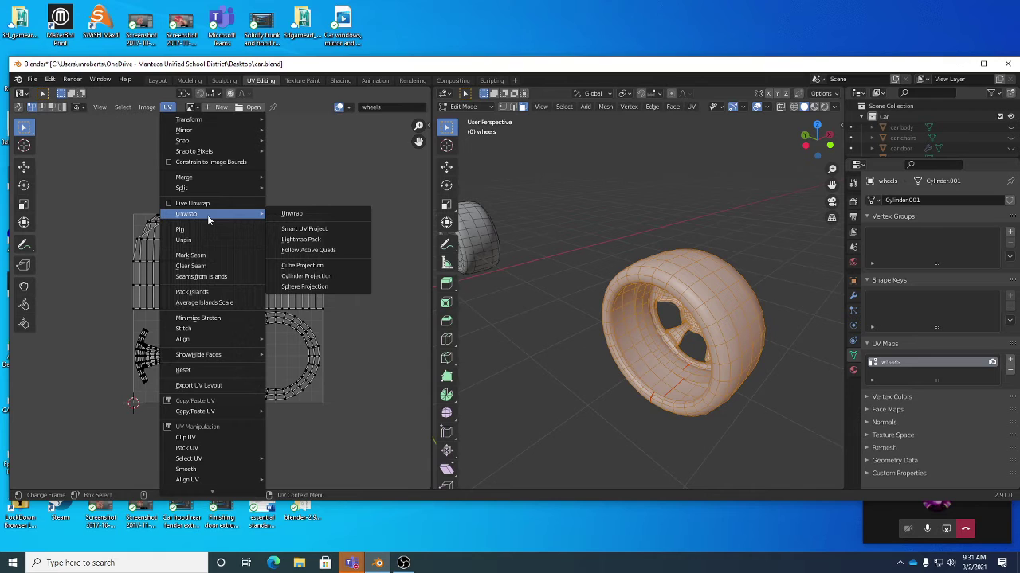
left_click(290, 214)
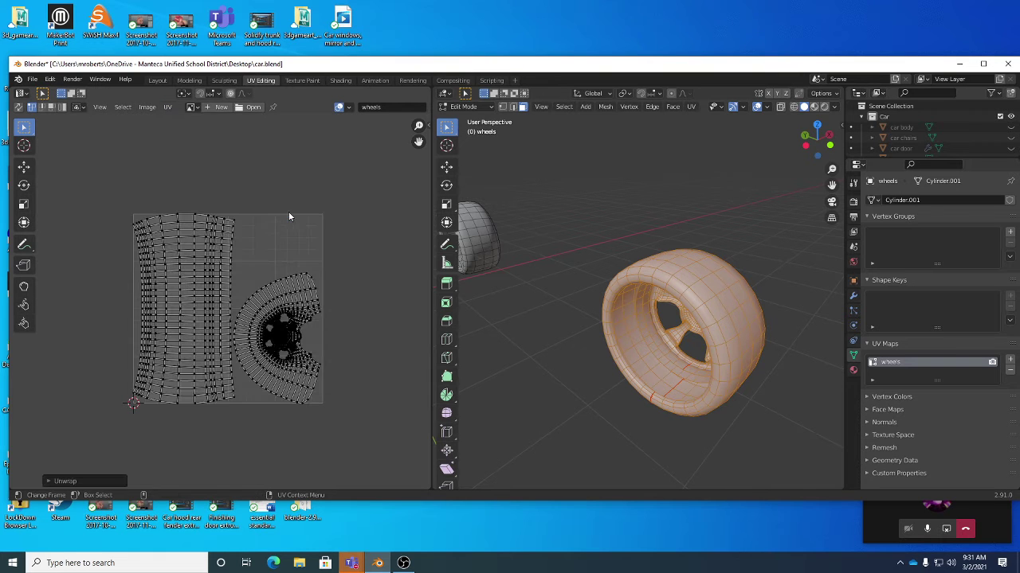
Select the linked spoke and rim geometry of the unwrapped wheel and hide everything else
middle_click_drag(316, 289, 369, 324, "ctrl")
middle_click_drag(654, 334, 584, 277)
scroll(642, 348, "up", 6)
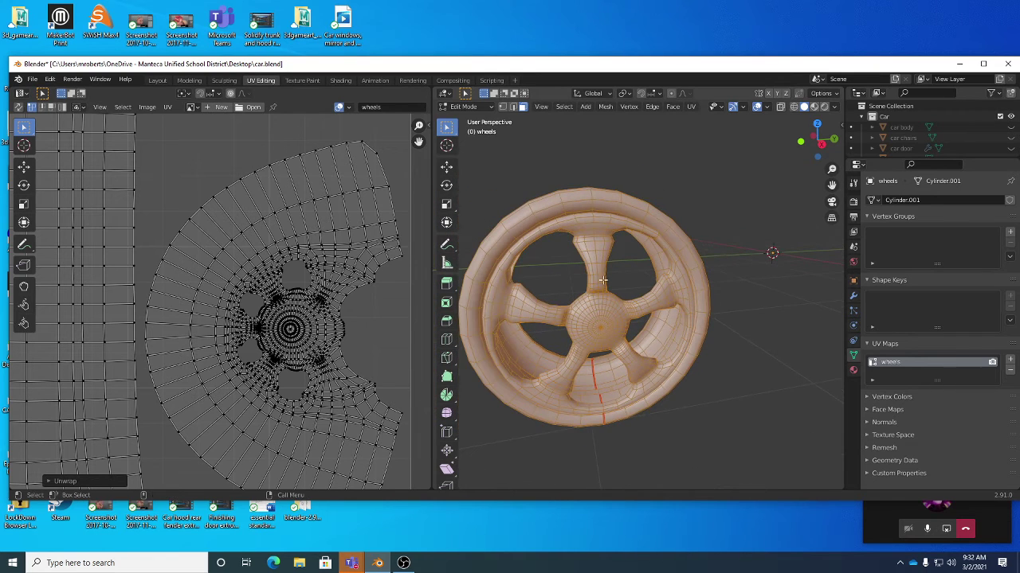
left_click(585, 225, "alt")
key("ctrl+l")
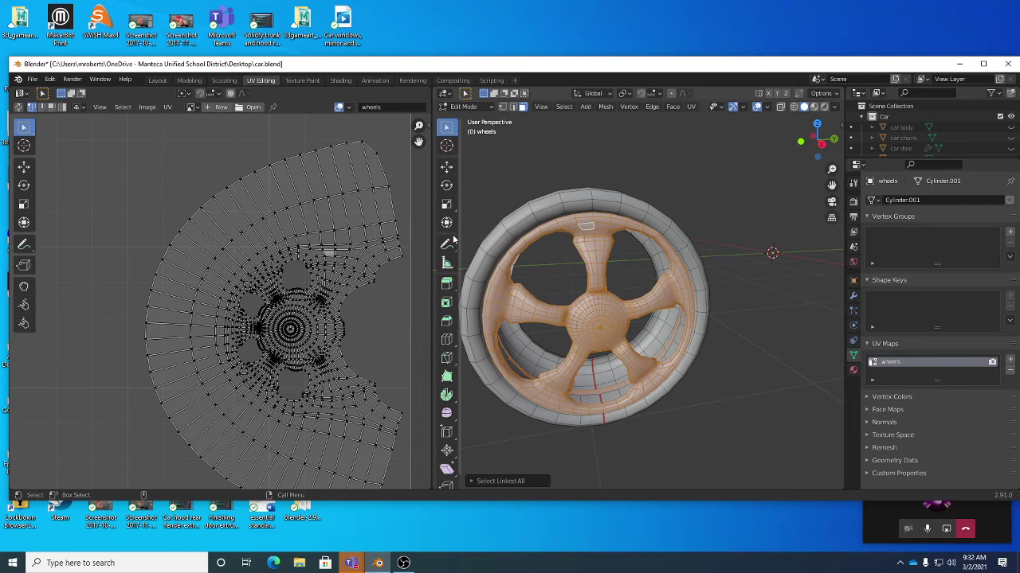
scroll(188, 233, "down", 8)
scroll(289, 243, "up", 7)
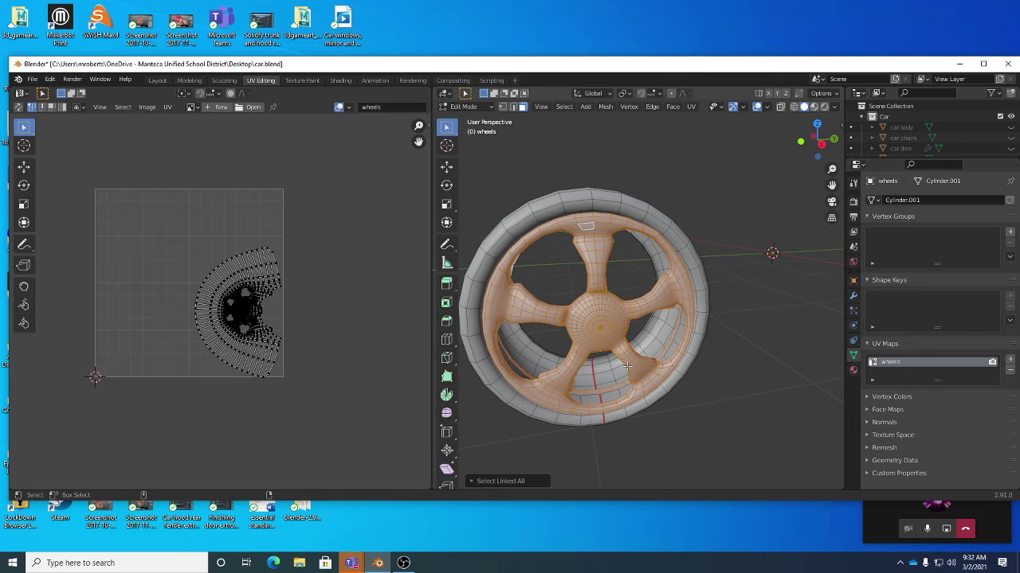
key("shift+h")
Try unwrapping the isolated spoked rim on its own
left_click(168, 106)
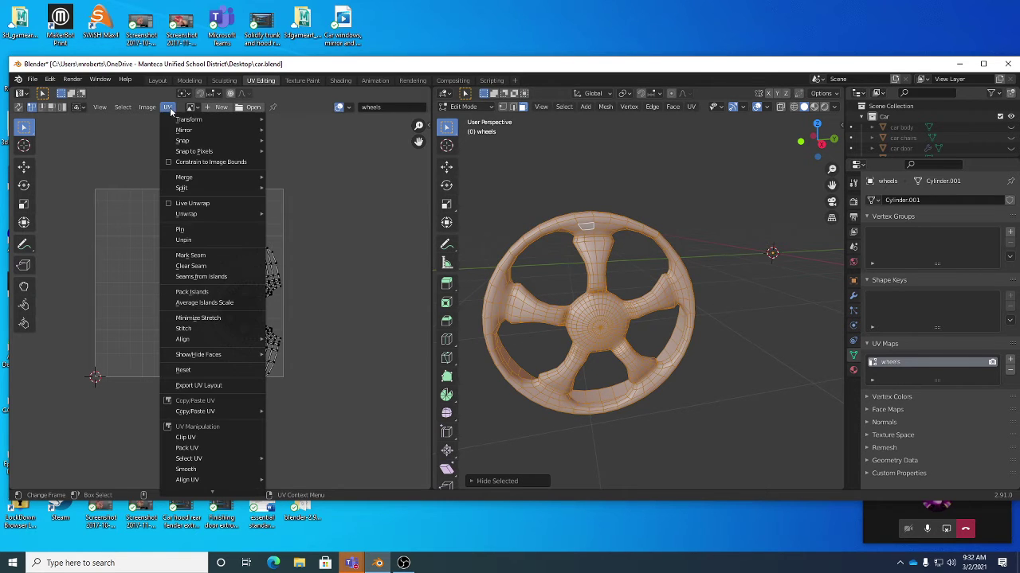
mouse_move(202, 218)
left_click(306, 213)
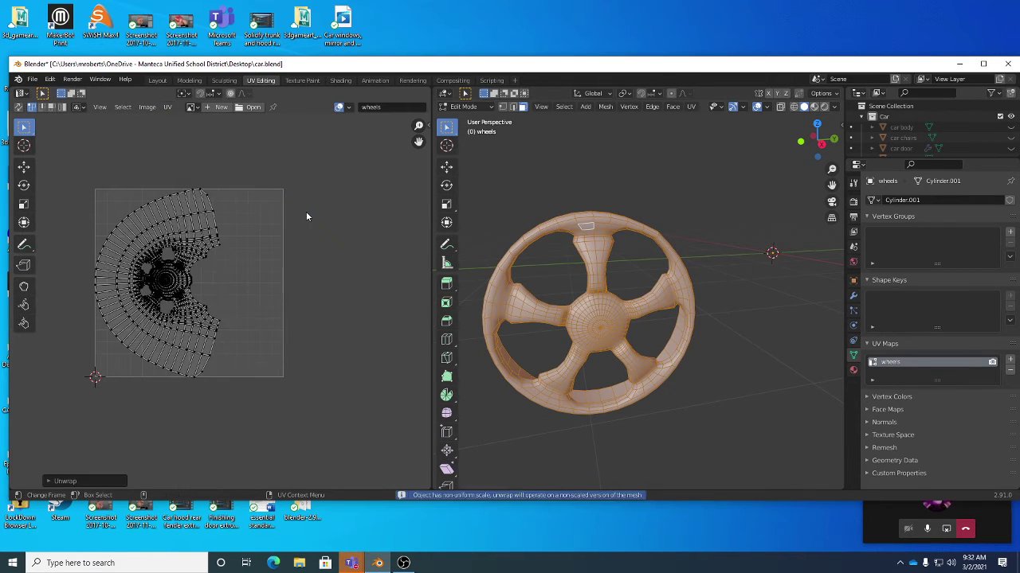
scroll(231, 254, "left", 3)
scroll(234, 265, "up", 5)
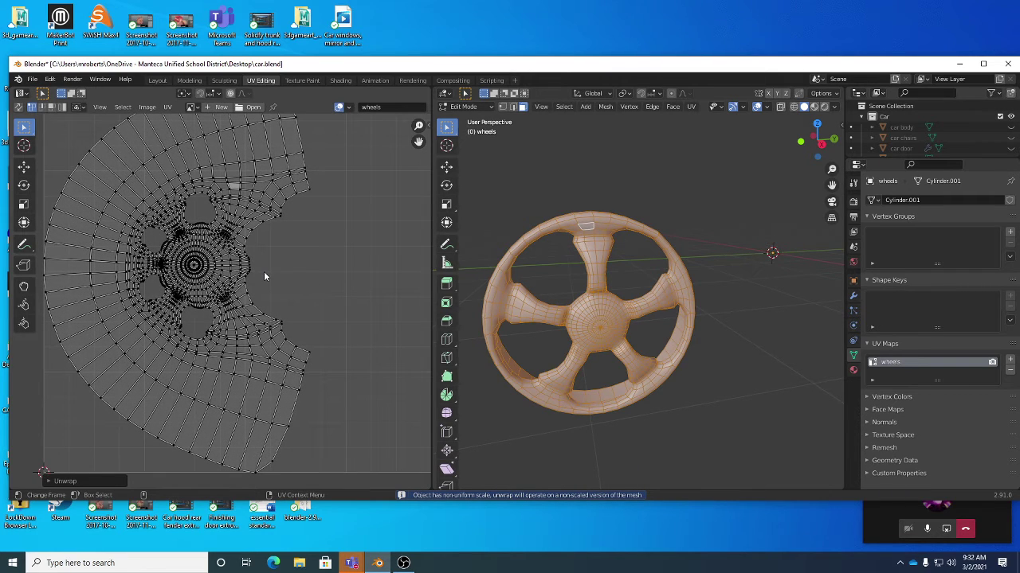
Undo the separate unwrap of the rim and reveal the hidden wheel geometry
middle_click_drag(597, 267, 638, 251)
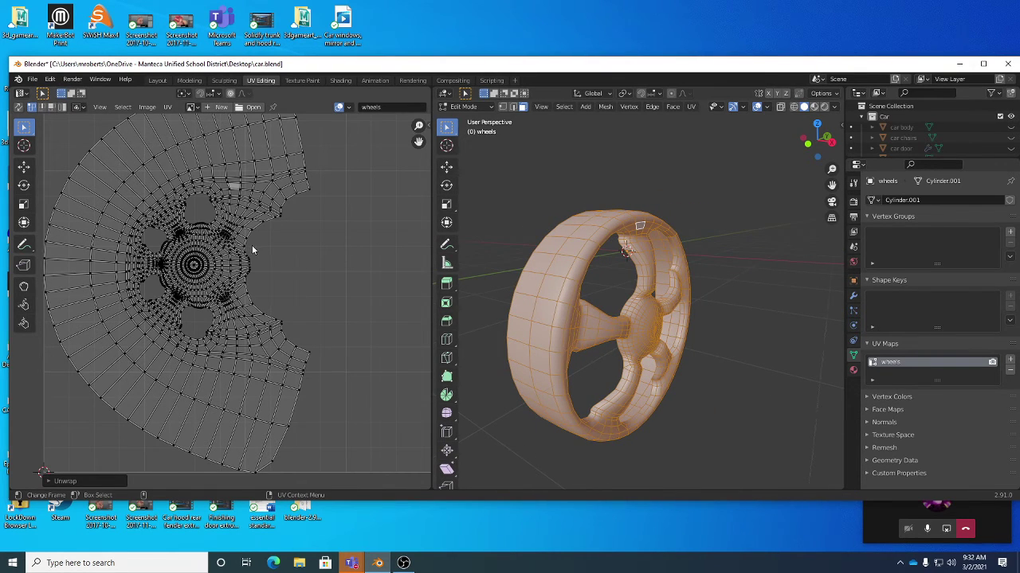
scroll(301, 261, "down", 1)
key("Home")
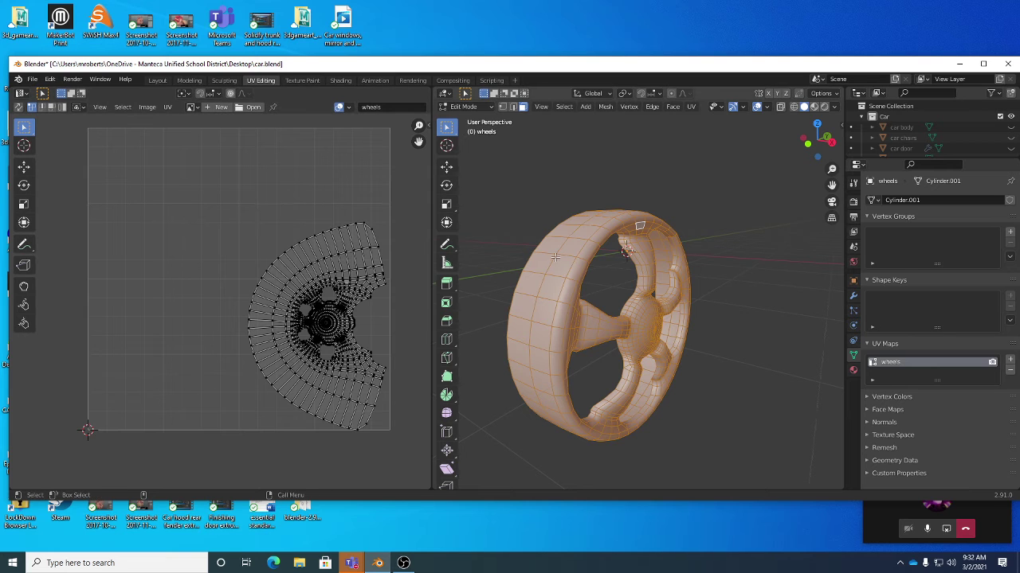
key("alt+h")
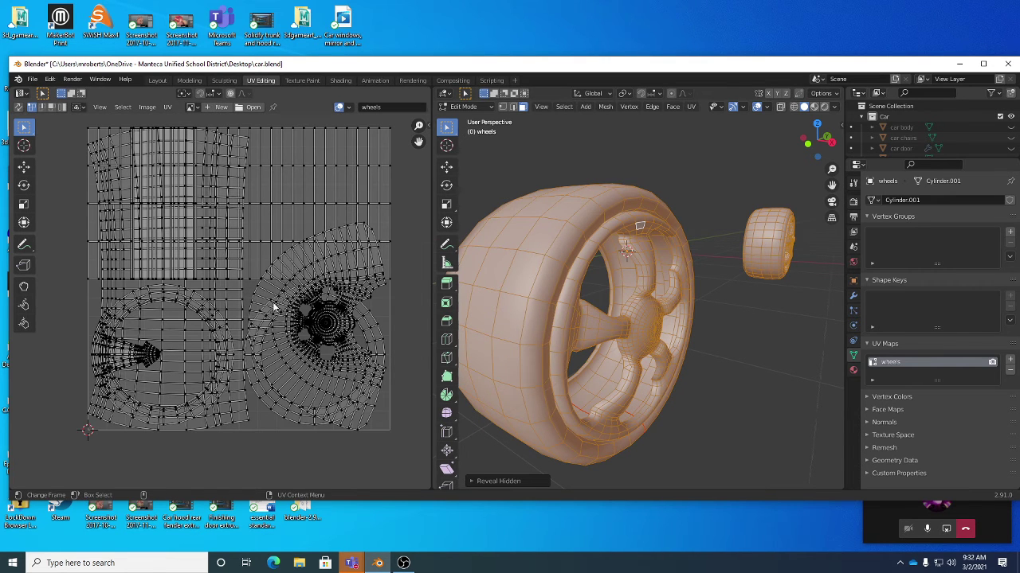
Select only the seamed wheel in full, using X-ray to include its hidden faces, and restore solid display
scroll(282, 277, "down", 1)
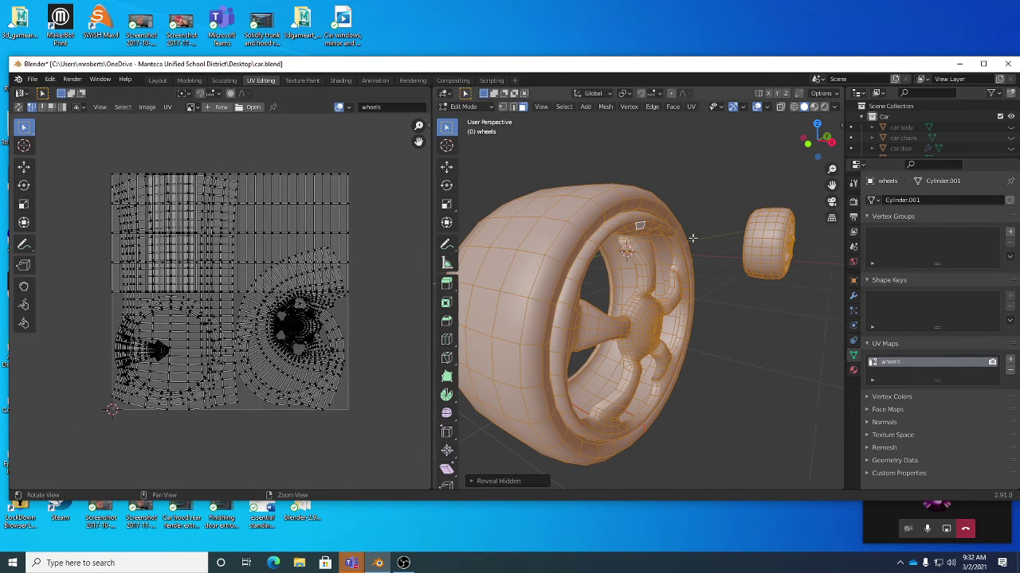
scroll(692, 236, "down", 3)
middle_click_drag(604, 236, 535, 207)
left_click_drag(533, 217, 705, 385)
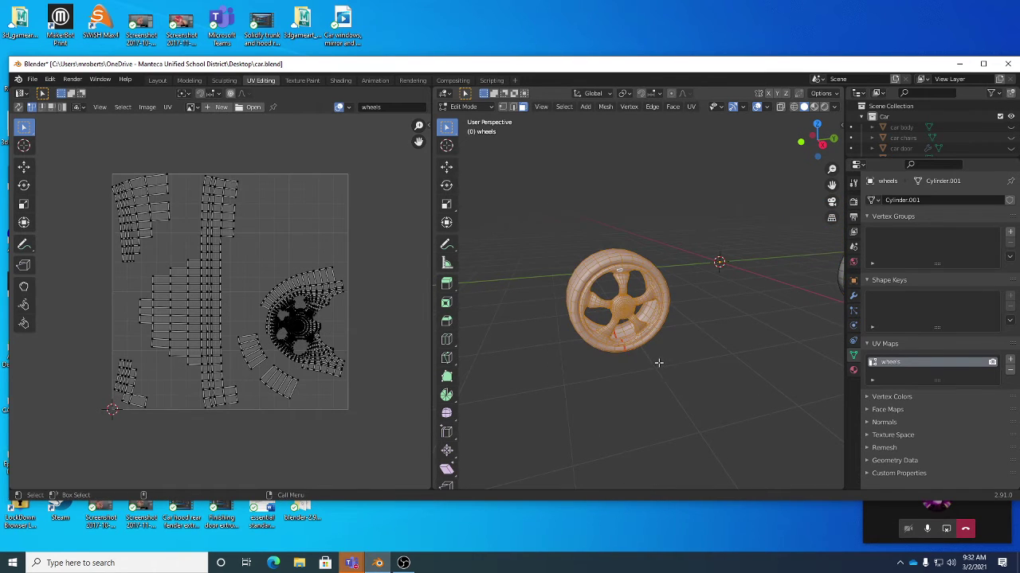
middle_click_drag(658, 362, 605, 303)
key("alt+z")
left_click_drag(535, 217, 728, 439)
key("alt+z")
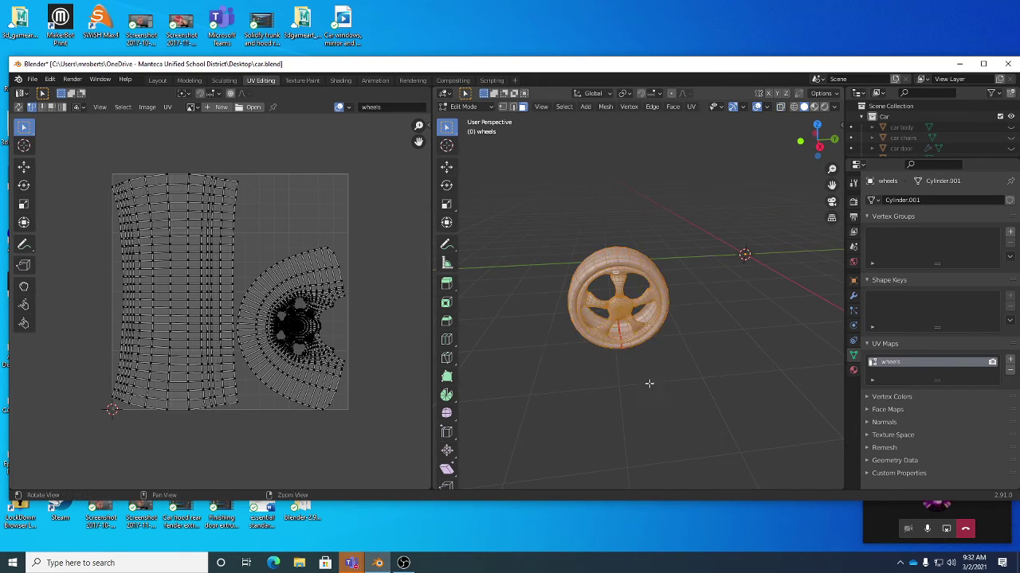
middle_click_drag(648, 382, 647, 342)
scroll(167, 287, "up", 2)
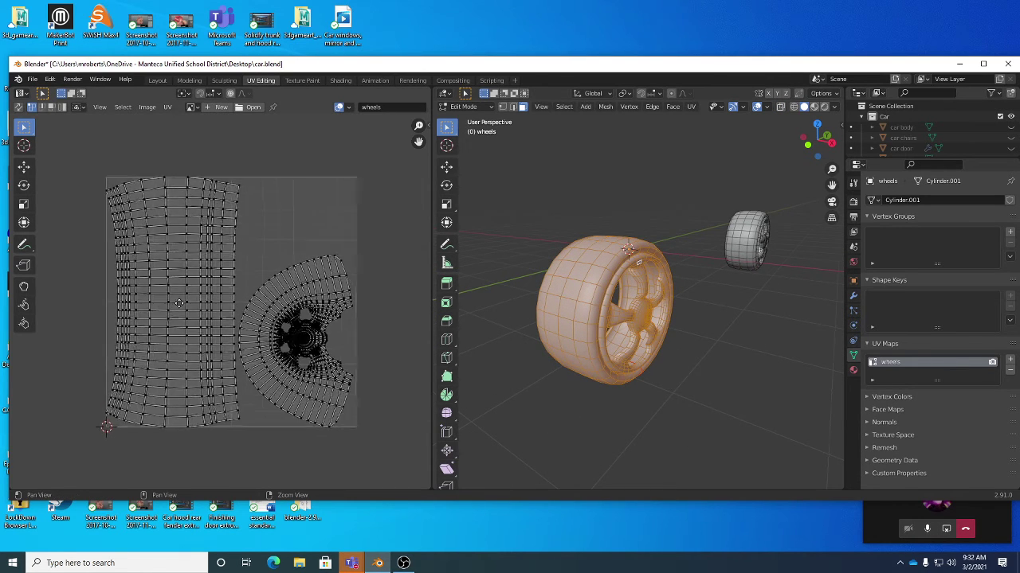
Open the UV Layout tools of TexTools in the UV editor
middle_click_drag(193, 300, 187, 301)
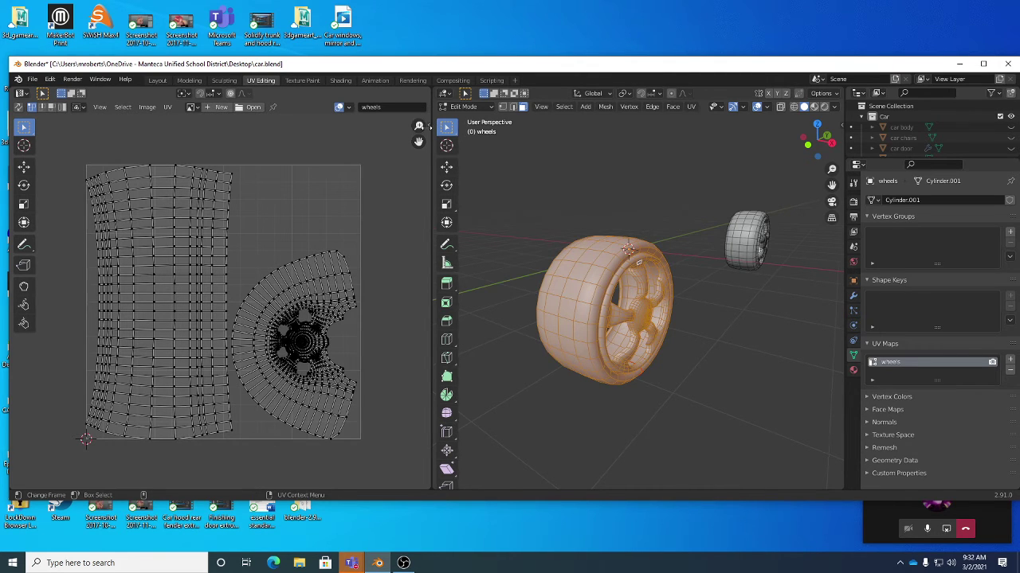
left_click(430, 121)
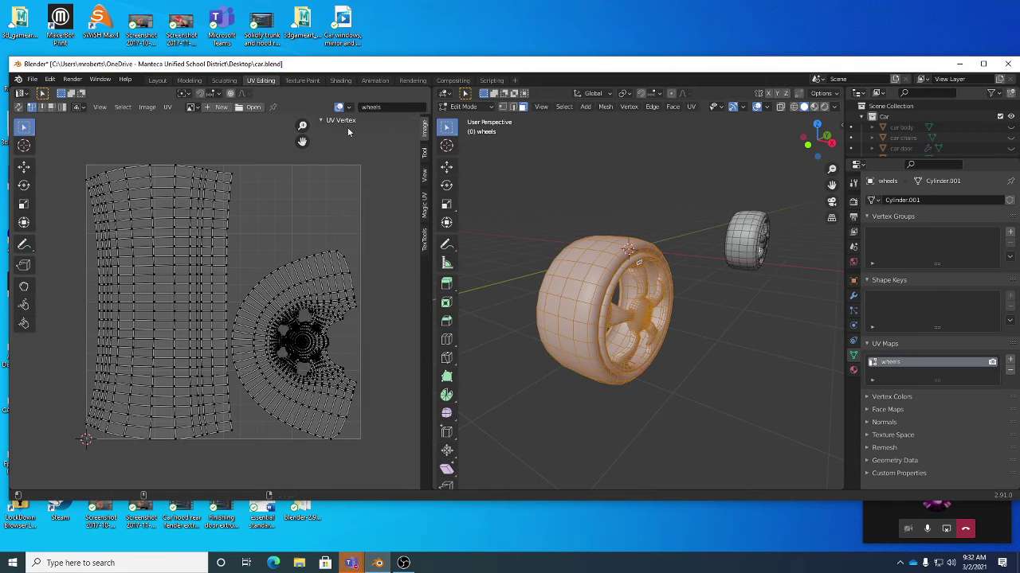
left_click(424, 238)
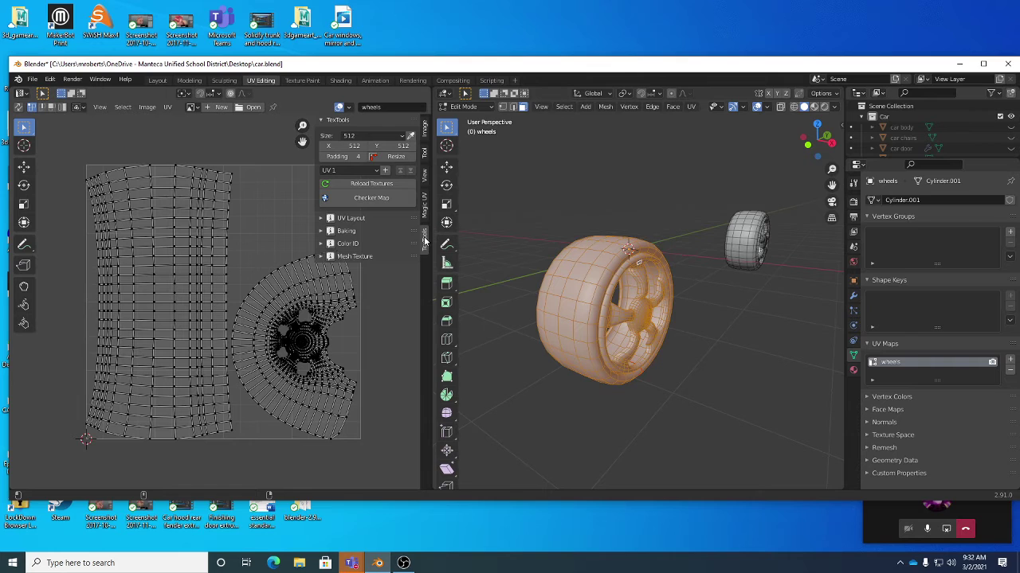
left_click(350, 217)
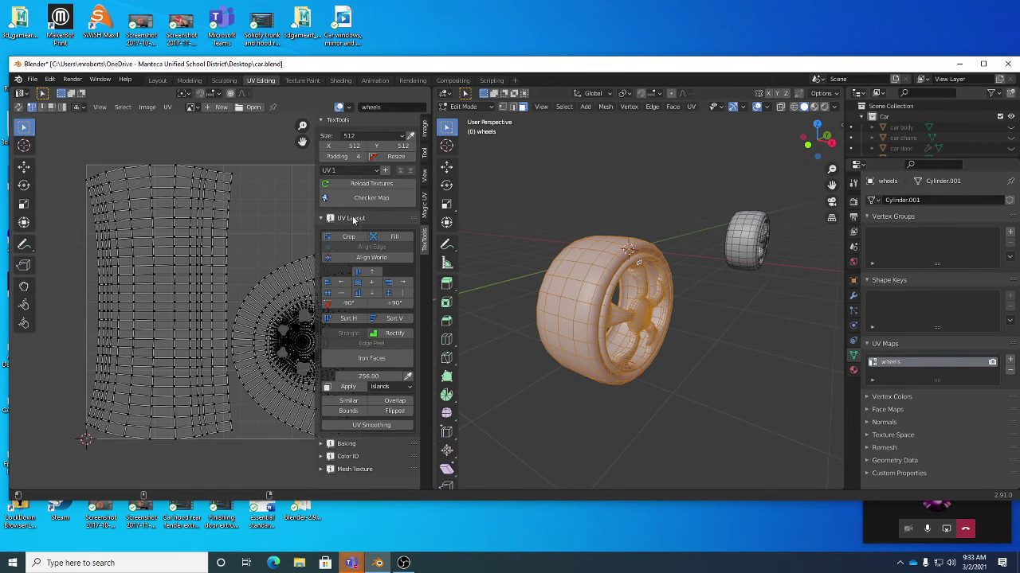